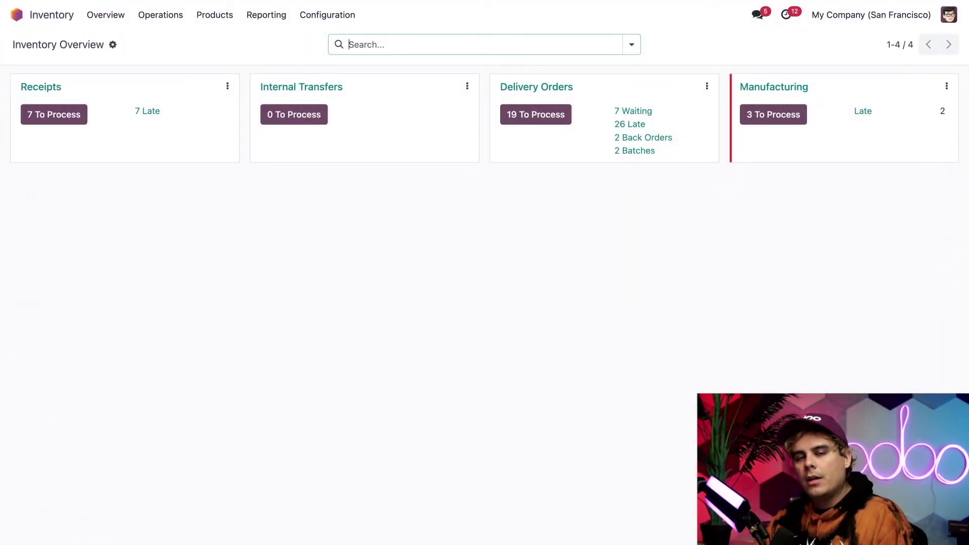
- Open the Inventory settings and check Lots & Serial Numbers is enabled under Traceability
{"action": "left_click", "coordinate": [321, 14]}
{"action": "left_click", "coordinate": [321, 38]}
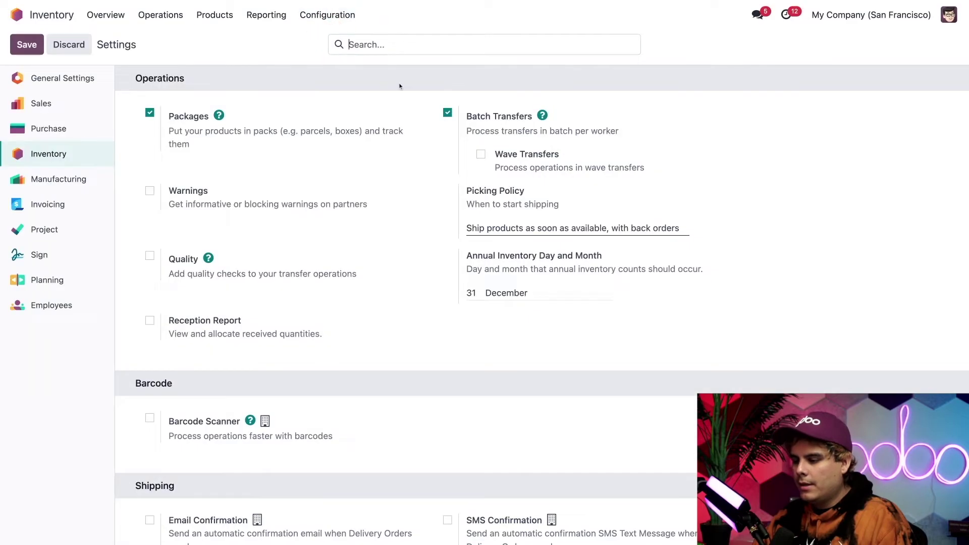
{"action": "scroll", "coordinate": [604, 286], "scroll_direction": "down", "scroll_amount": 3}
{"action": "scroll", "coordinate": [604, 286], "scroll_direction": "down", "scroll_amount": 15}
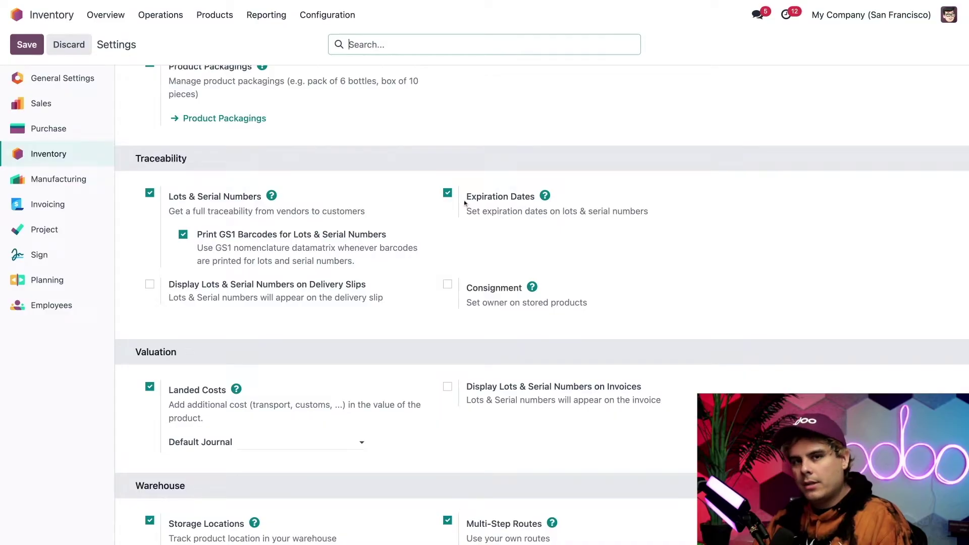
{"action": "mouse_move", "coordinate": [465, 203]}
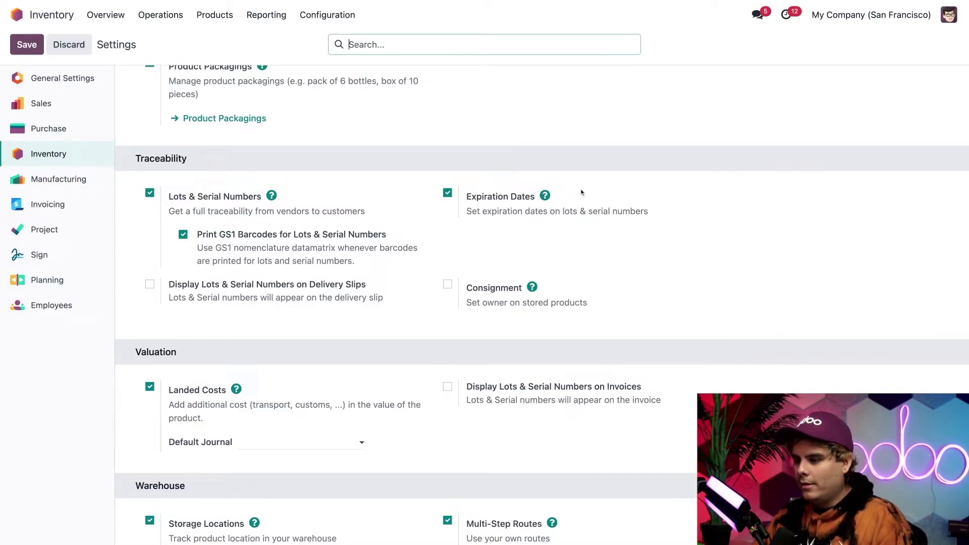
- Open the Storage Box product's Inventory tab to see its By Lots tracking
{"action": "left_click", "coordinate": [216, 15]}
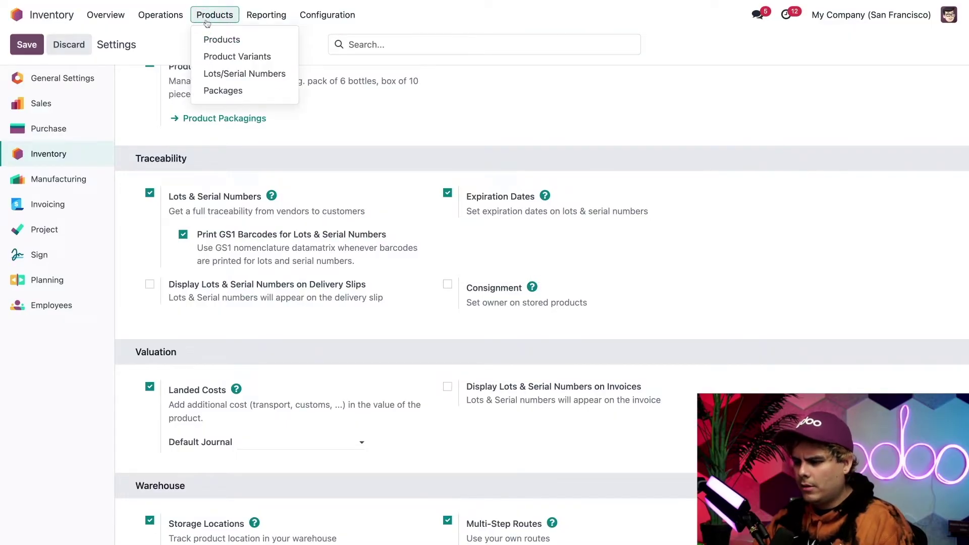
{"action": "left_click", "coordinate": [213, 39]}
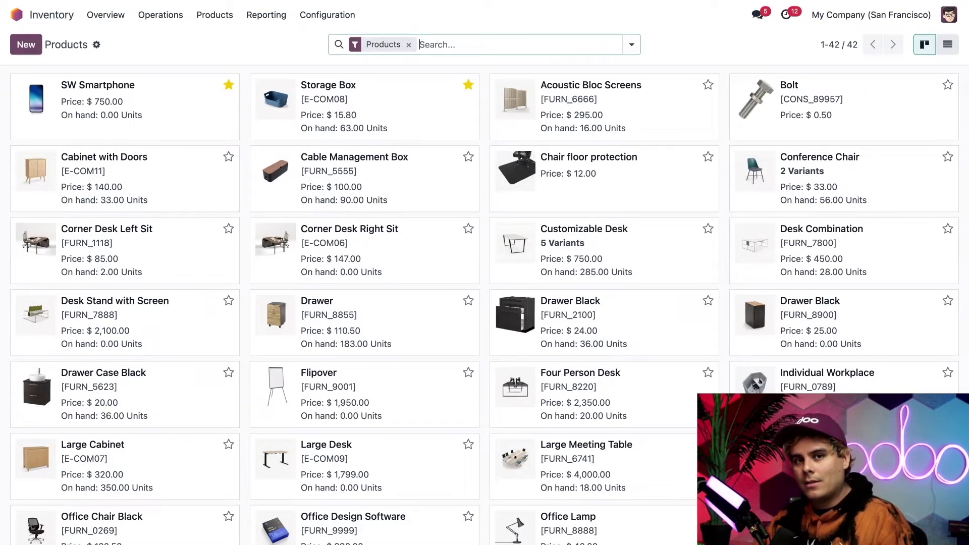
{"action": "left_click", "coordinate": [345, 101]}
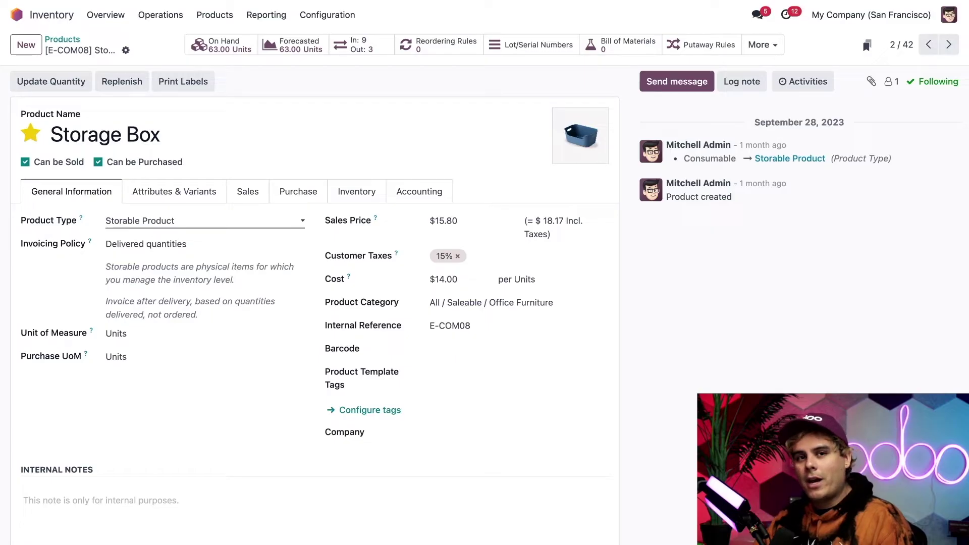
{"action": "left_click", "coordinate": [347, 195]}
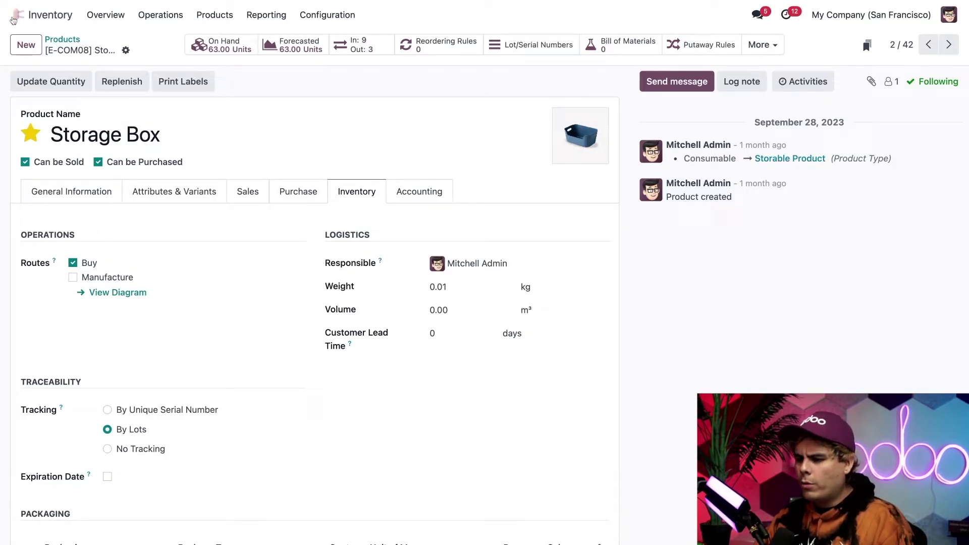
- Start a new request for quotation in Purchase with vendor Azure Interior
{"action": "left_click", "coordinate": [16, 14]}
{"action": "type", "text": "pur"}
{"action": "key", "text": "Return"}
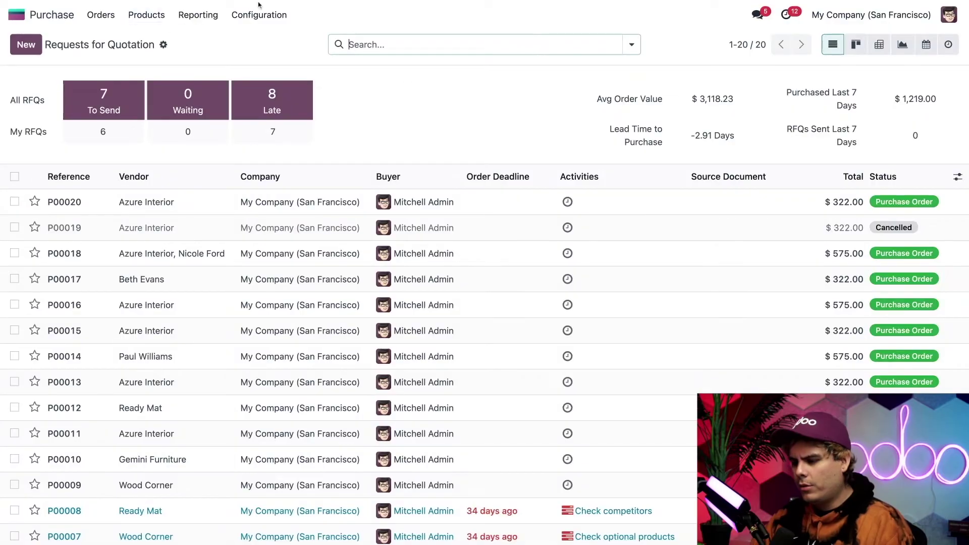
{"action": "left_click", "coordinate": [25, 46]}
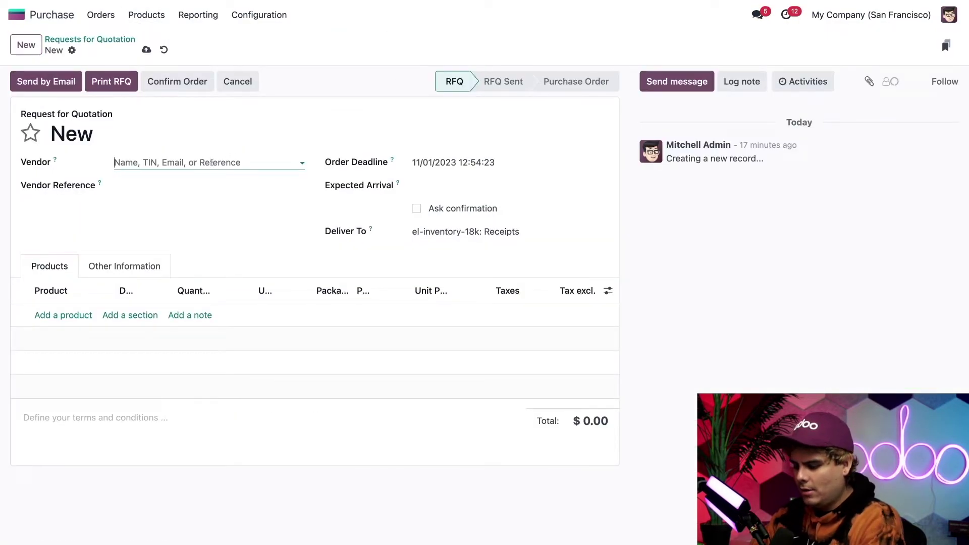
{"action": "type", "text": "azure"}
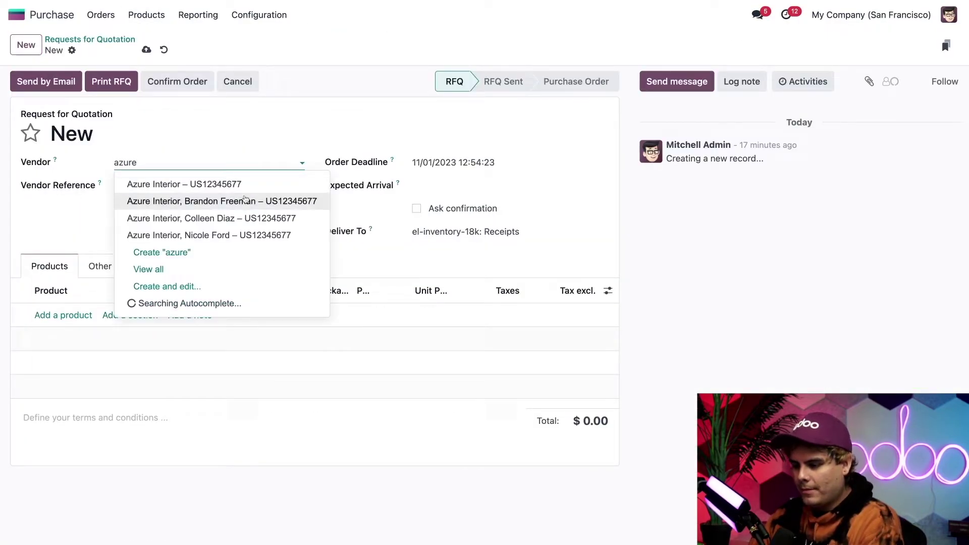
{"action": "left_click", "coordinate": [244, 190]}
- Add 20 units of Storage Box and confirm the order as P00021
{"action": "left_click", "coordinate": [71, 316]}
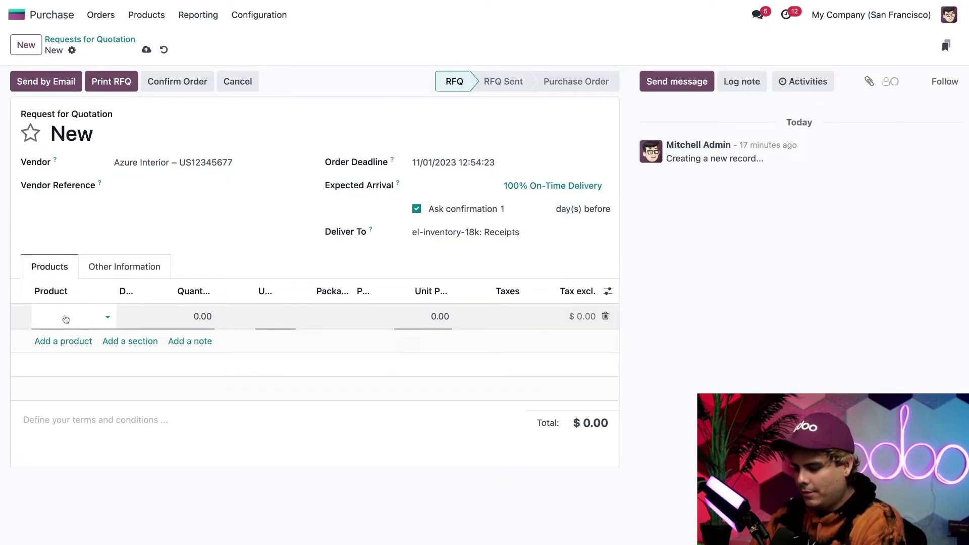
{"action": "type", "text": "storage"}
{"action": "left_click", "coordinate": [71, 336]}
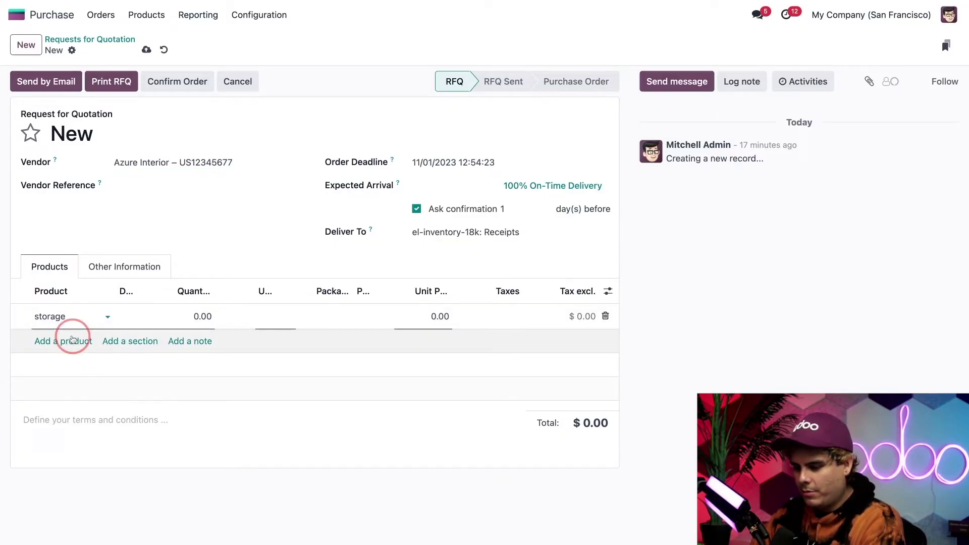
{"action": "left_click", "coordinate": [196, 341]}
{"action": "type", "text": "20"}
{"action": "left_click", "coordinate": [256, 268]}
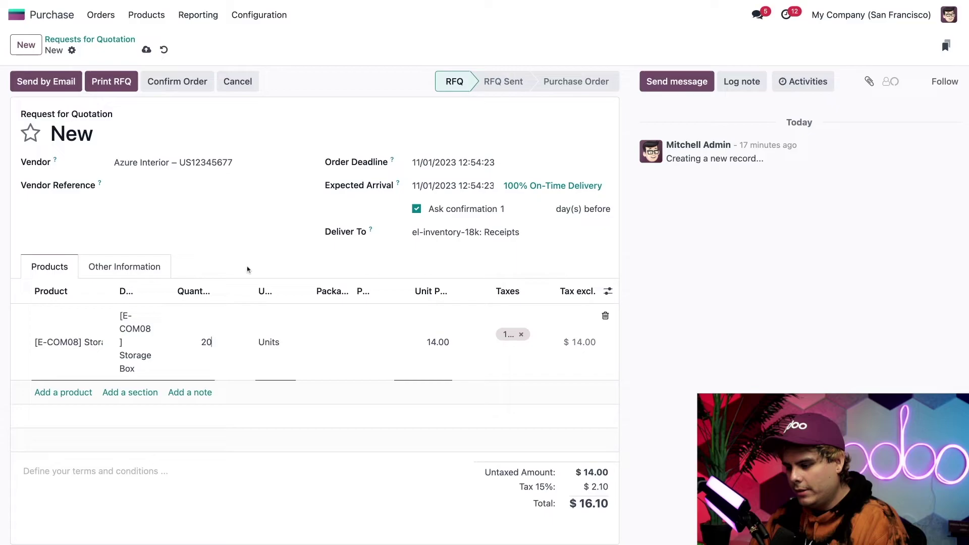
{"action": "left_click", "coordinate": [271, 240]}
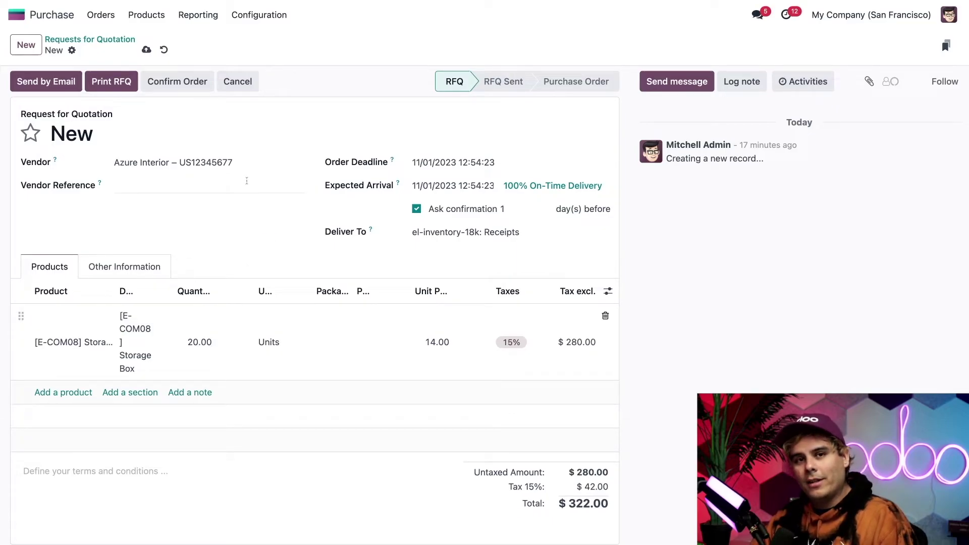
{"action": "left_click", "coordinate": [172, 84]}
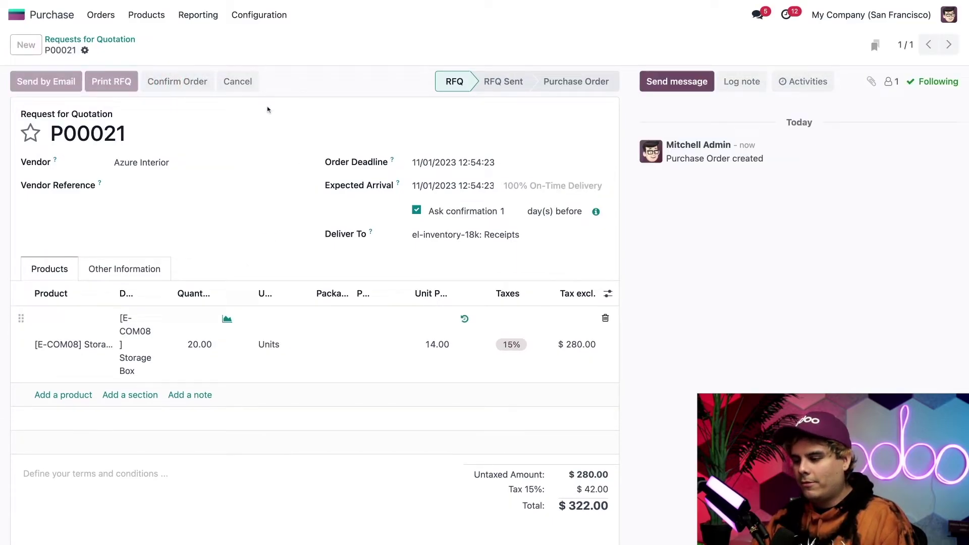
- Open receipt WH/IN/00017's Storage Box detailed operations and add lot lines S1, S2 and S3
{"action": "left_click", "coordinate": [463, 46]}
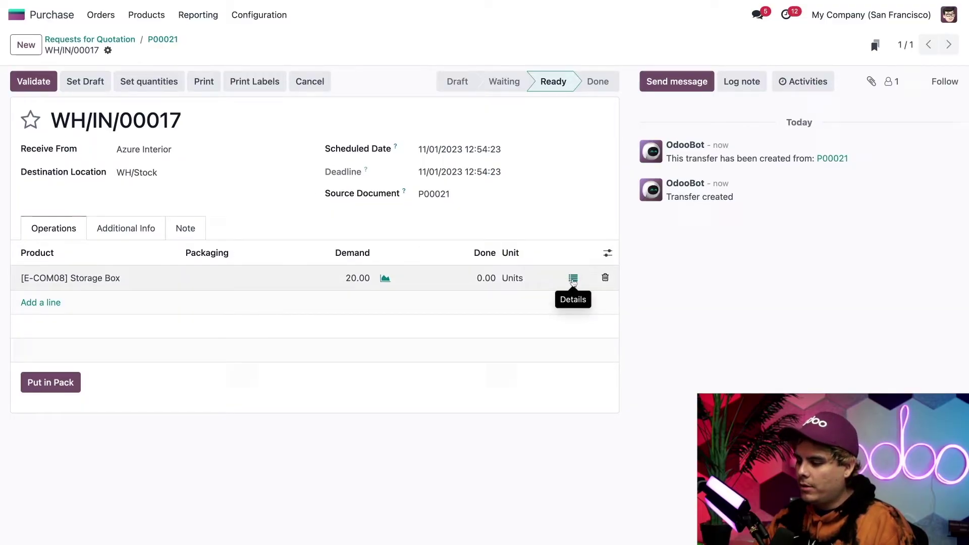
{"action": "left_click", "coordinate": [573, 278]}
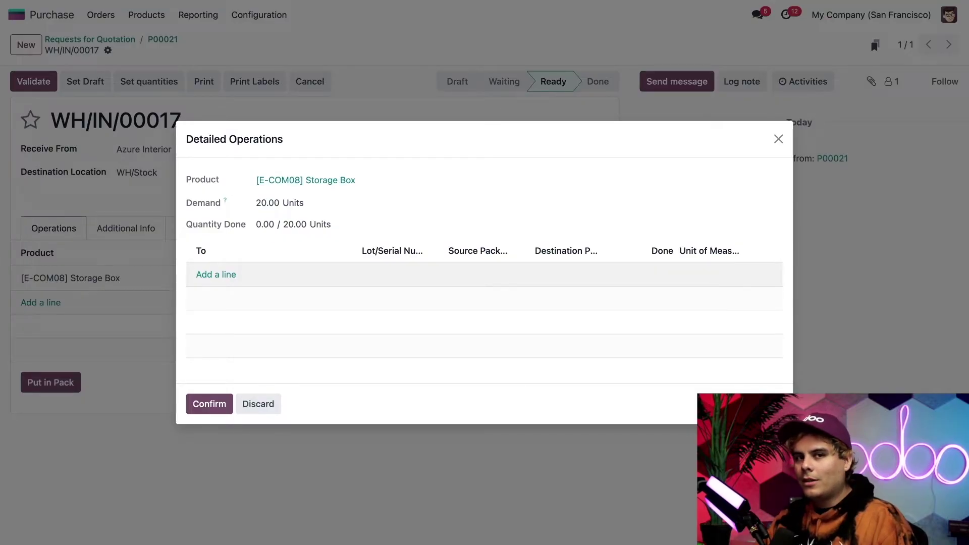
{"action": "left_click", "coordinate": [223, 274]}
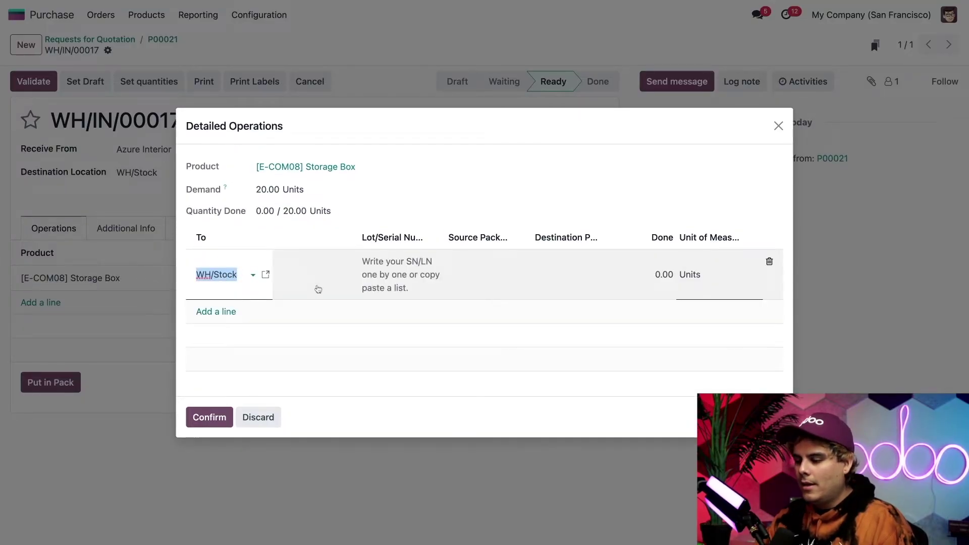
{"action": "left_click", "coordinate": [386, 272]}
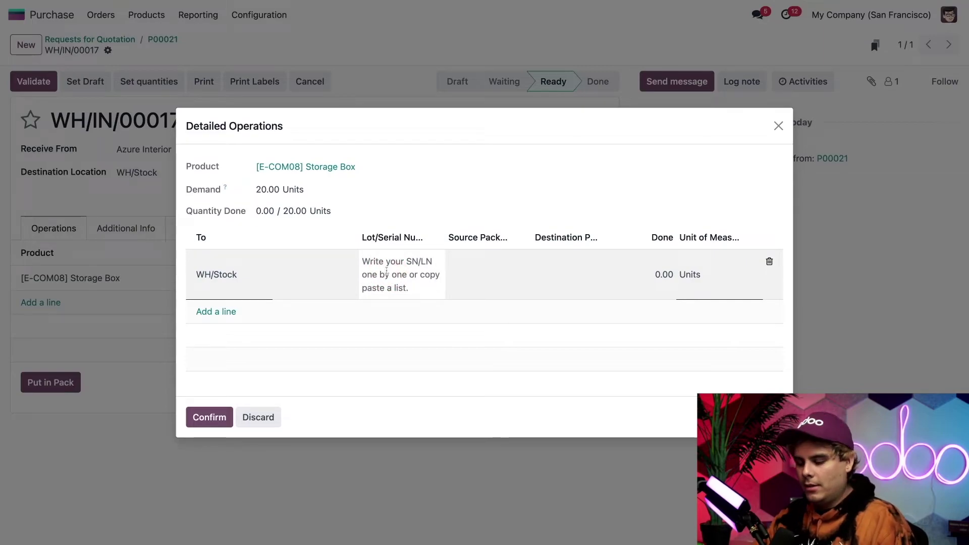
{"action": "type", "text": "S1"}
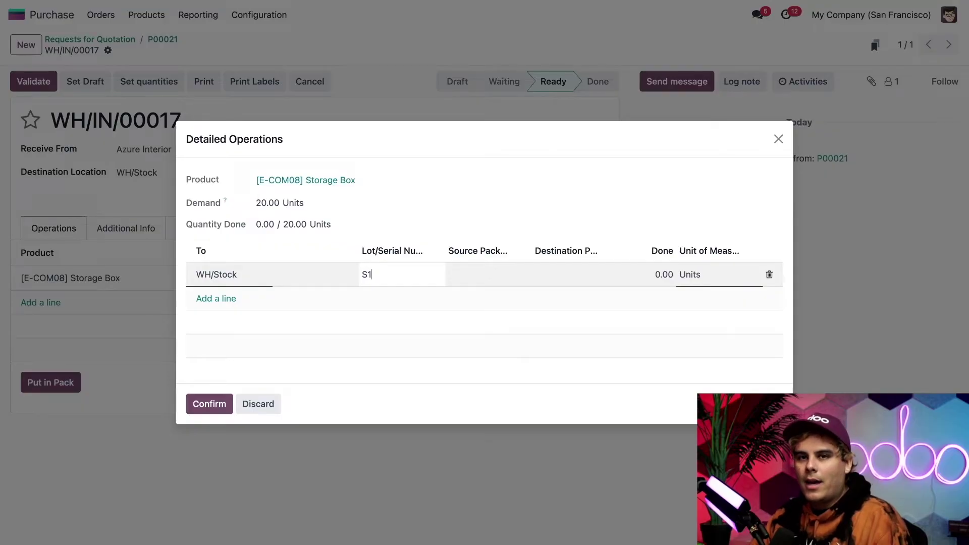
{"action": "left_click", "coordinate": [229, 298]}
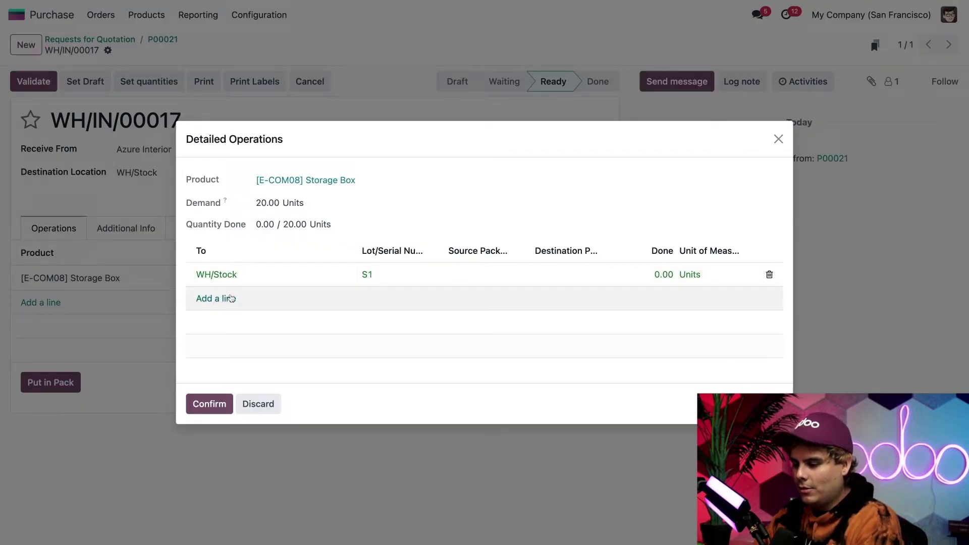
{"action": "left_click", "coordinate": [387, 298]}
{"action": "type", "text": "S2"}
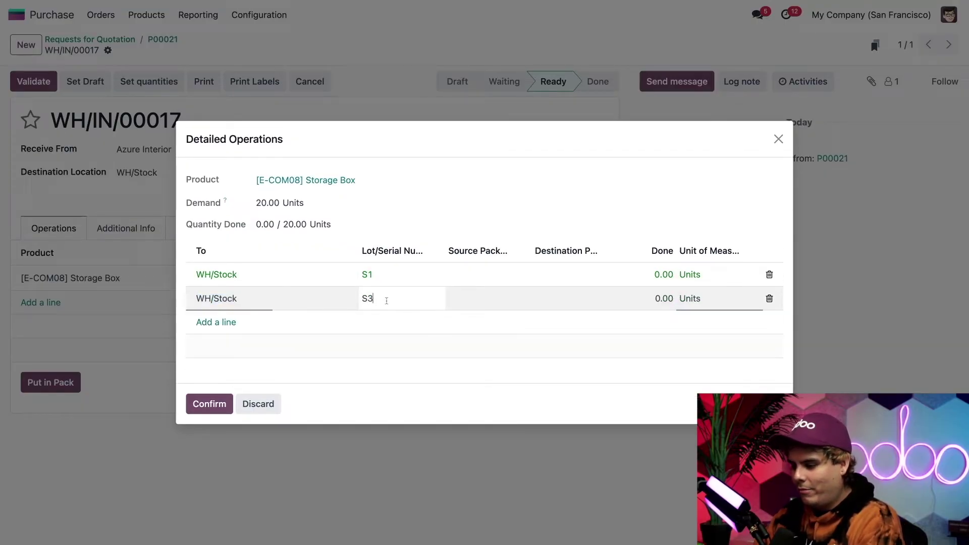
{"action": "left_click", "coordinate": [216, 322]}
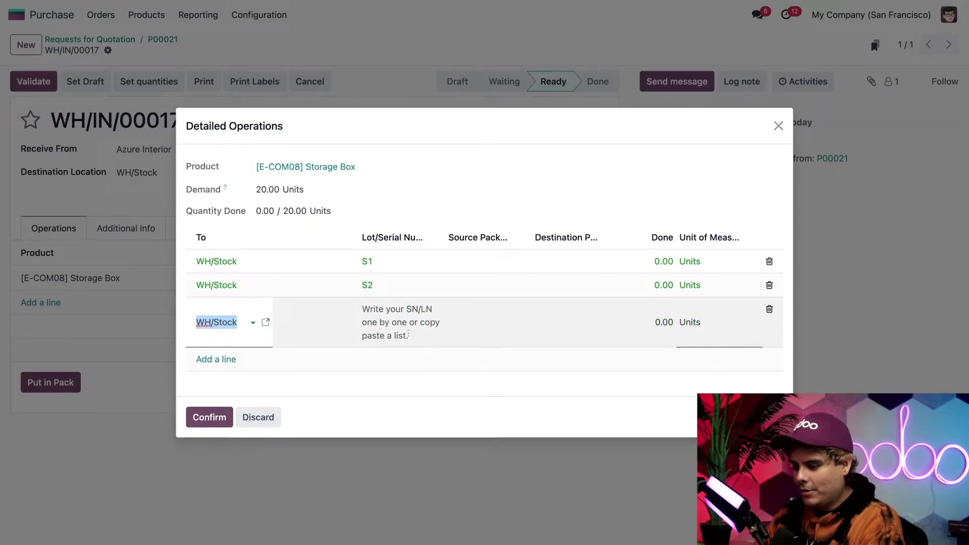
{"action": "left_click", "coordinate": [408, 329]}
{"action": "type", "text": "S3"}
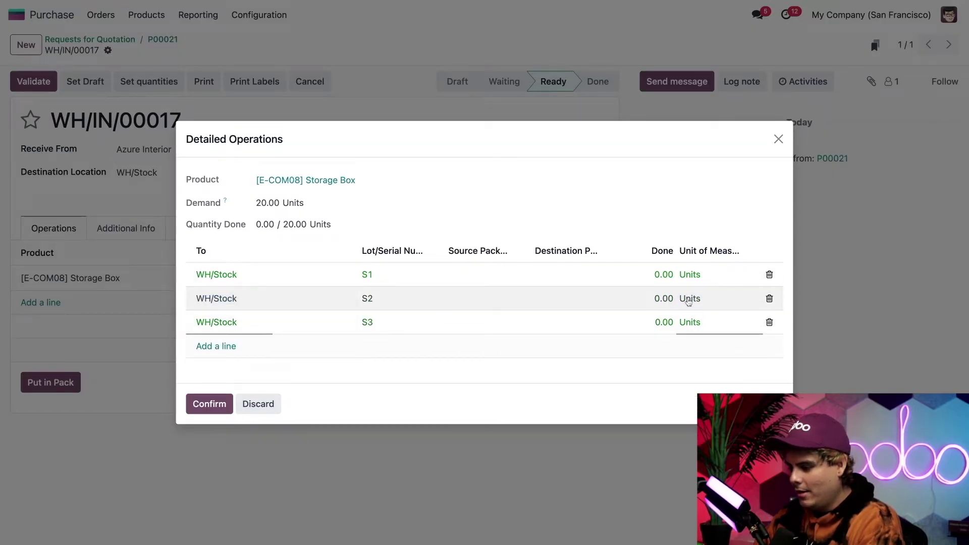
- Enter done quantities 10, 5 and 5 for lots S1, S2 and S3, then confirm
{"action": "left_click", "coordinate": [661, 274]}
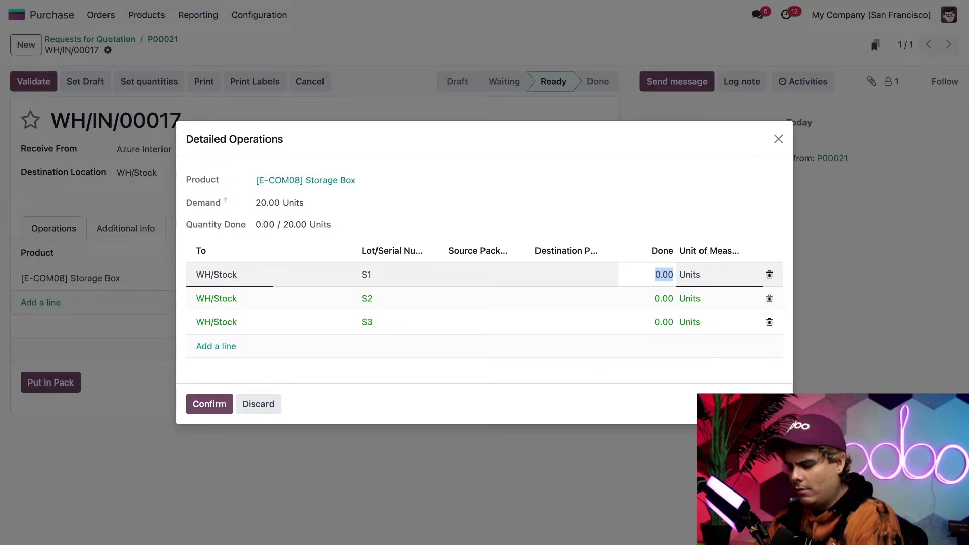
{"action": "type", "text": "10"}
{"action": "left_click", "coordinate": [661, 298]}
{"action": "type", "text": "5"}
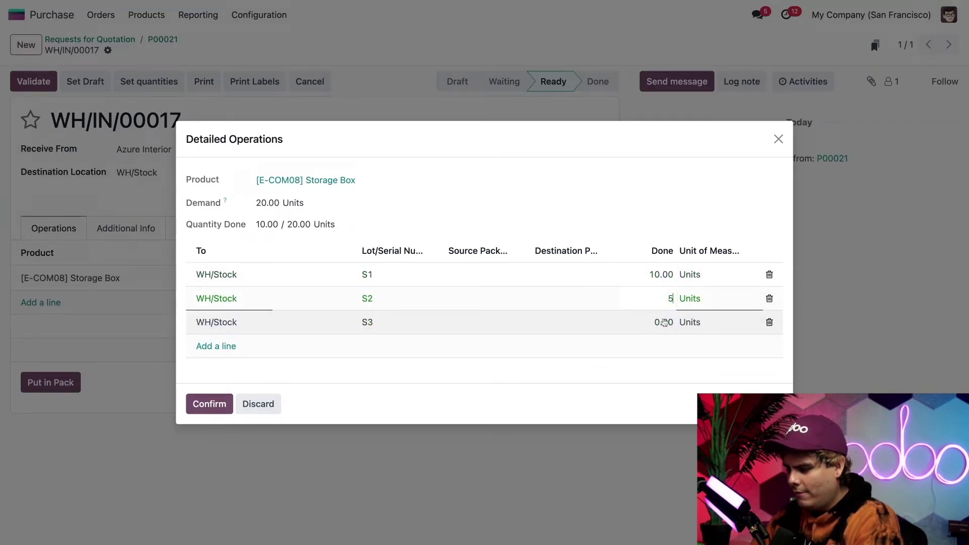
{"action": "left_click", "coordinate": [664, 322]}
{"action": "type", "text": "5"}
{"action": "key", "text": "Tab"}
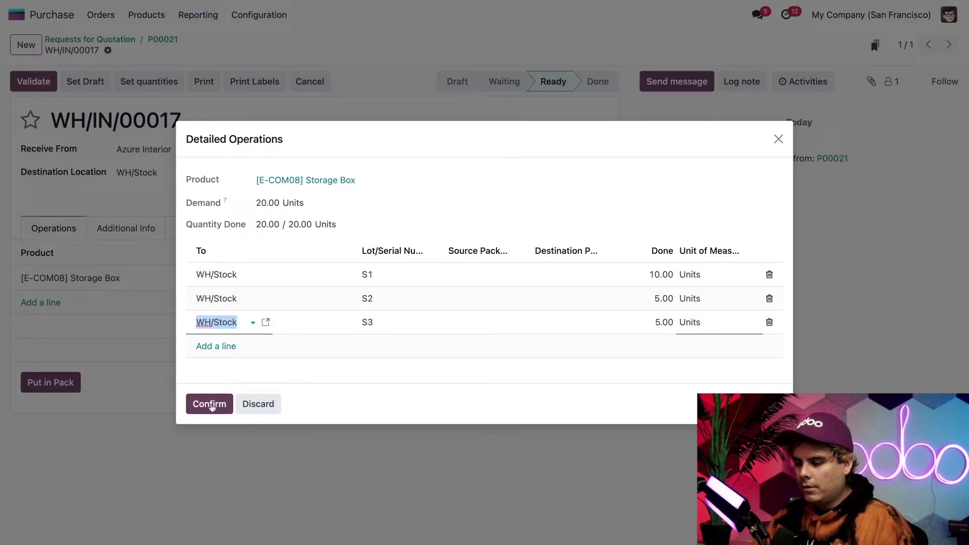
{"action": "left_click", "coordinate": [209, 404]}
- Validate receipt WH/IN/00017 and review its traceability report listing lots S1, S2 and S3
{"action": "left_click", "coordinate": [26, 82]}
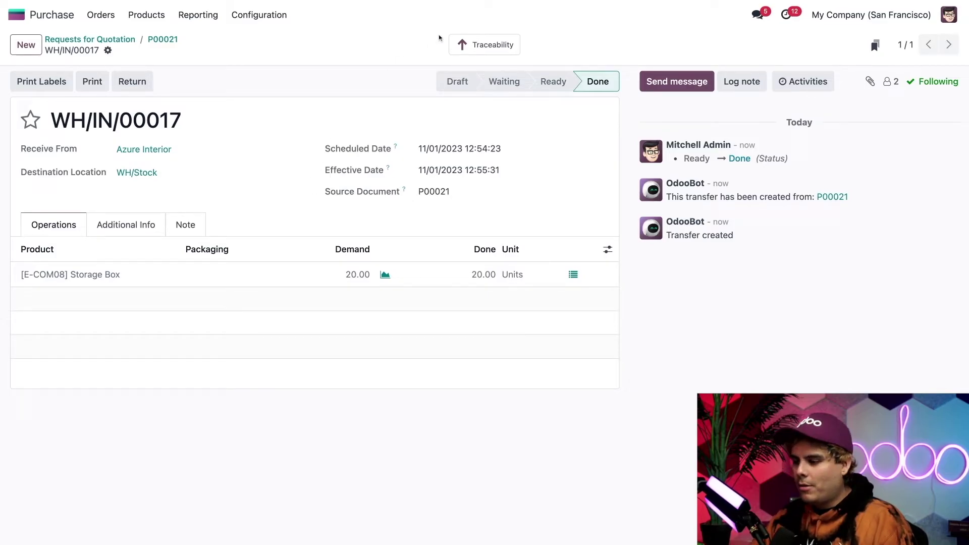
{"action": "left_click", "coordinate": [480, 47]}
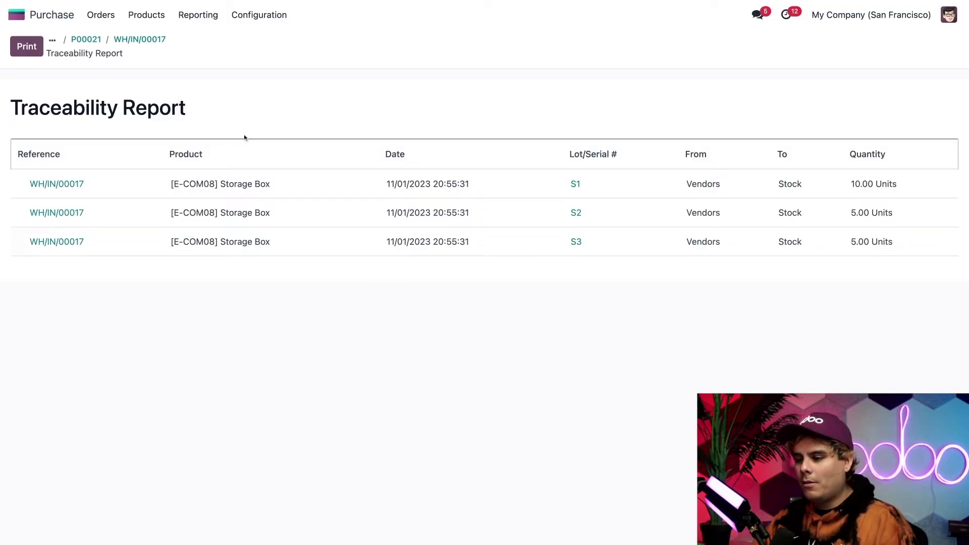
{"action": "left_click", "coordinate": [16, 15]}
- Start a new Sales quotation for customer Deco Addict
{"action": "left_click", "coordinate": [701, 90]}
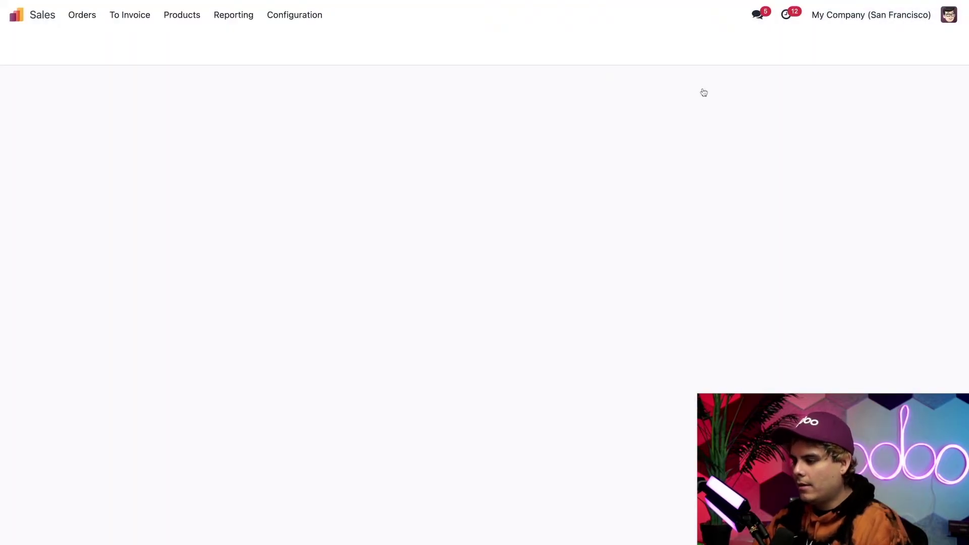
{"action": "left_click", "coordinate": [40, 47]}
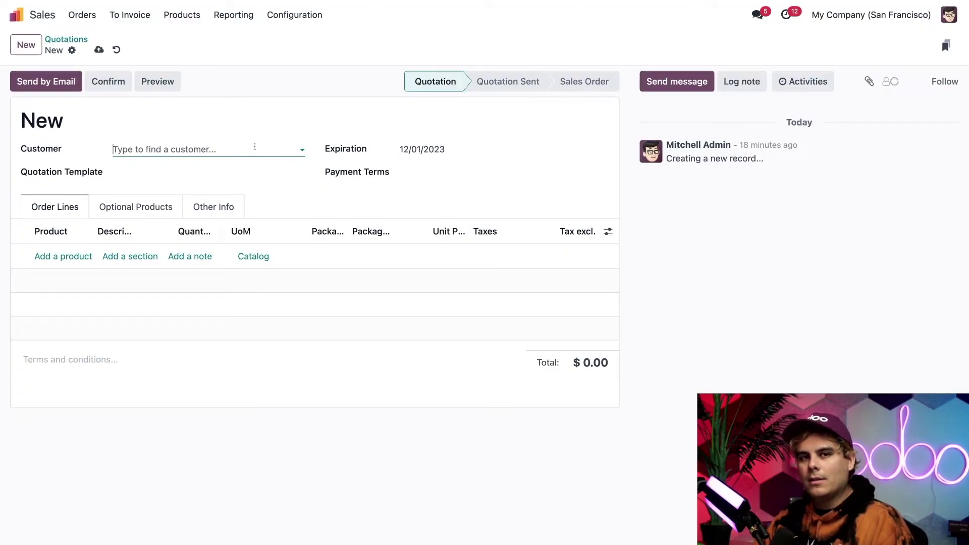
{"action": "type", "text": "deco"}
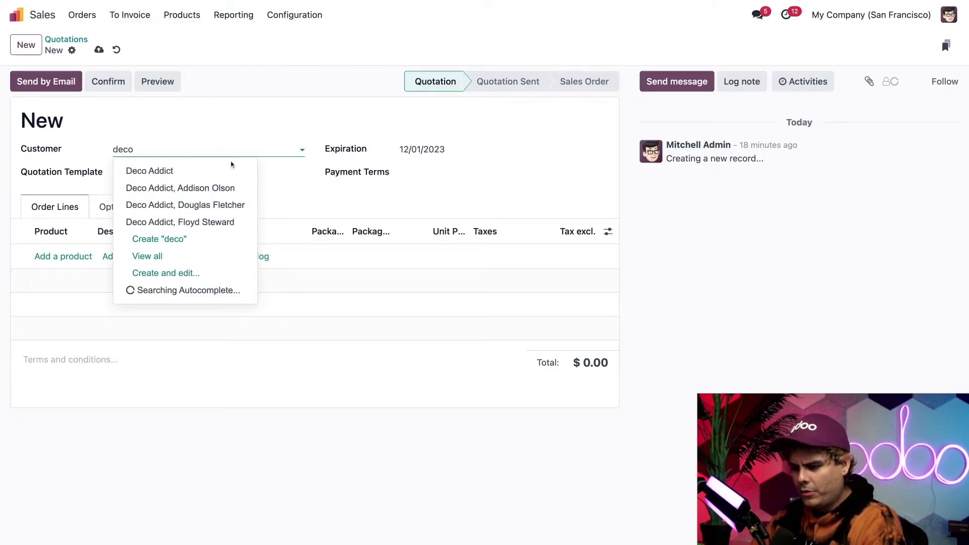
{"action": "left_click", "coordinate": [227, 166]}
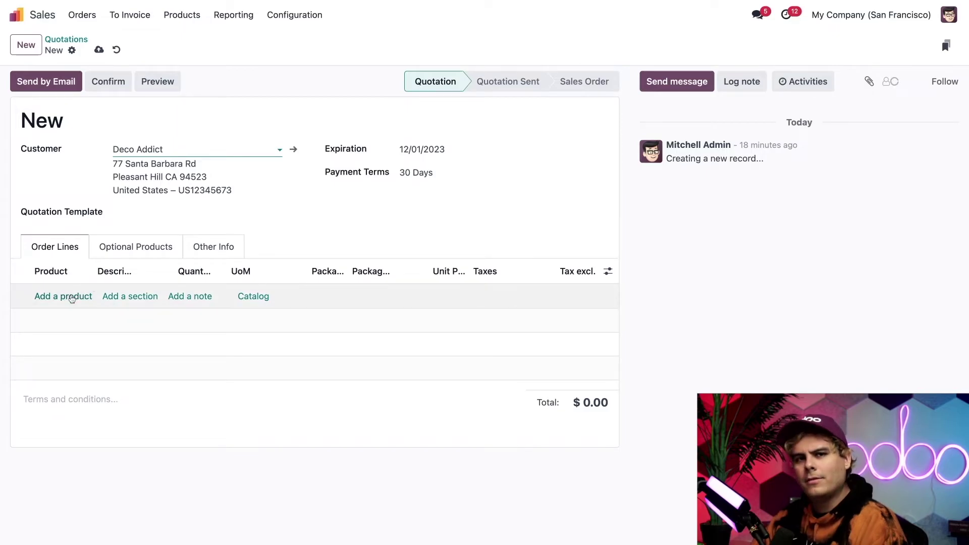
- Add 5 units of Storage Box and confirm the quotation as order S00034
{"action": "left_click", "coordinate": [71, 297]}
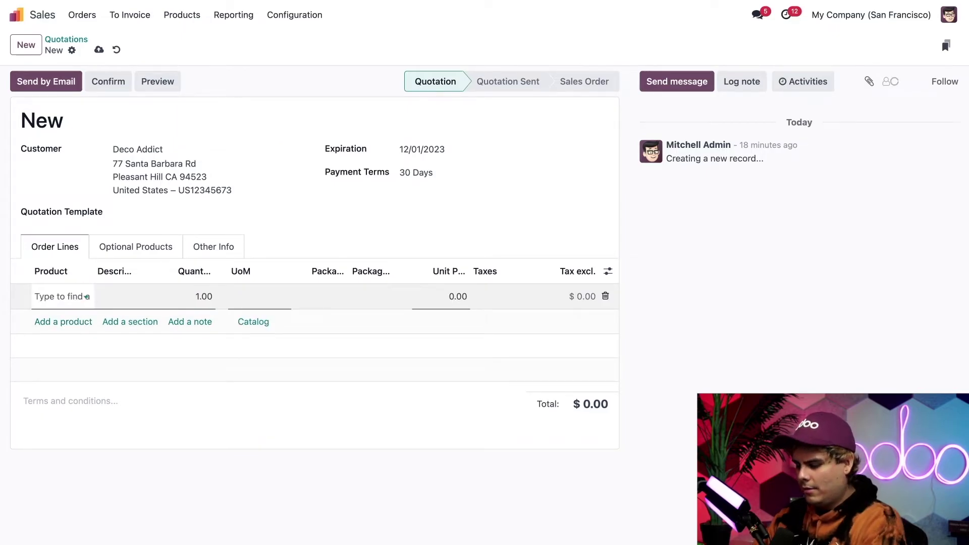
{"action": "type", "text": "stor"}
{"action": "left_click", "coordinate": [84, 317]}
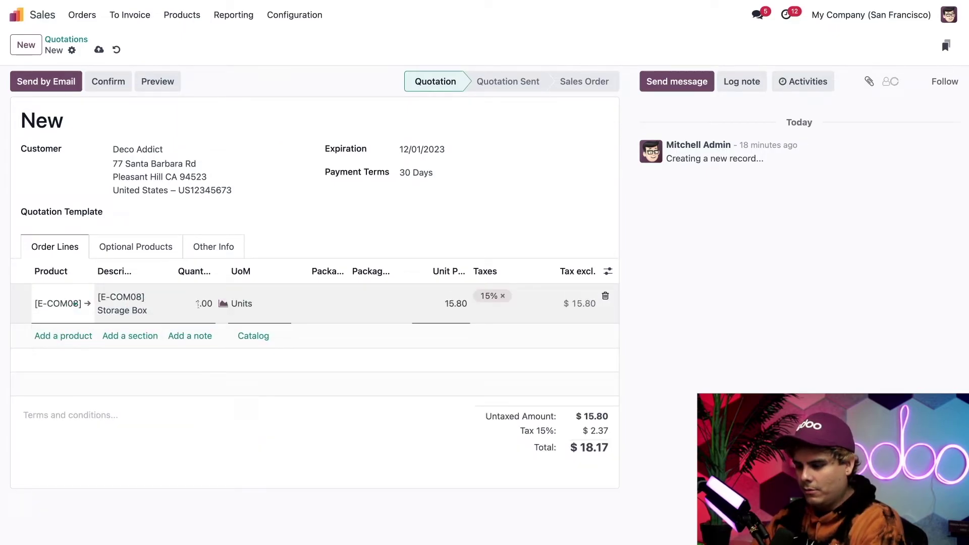
{"action": "left_click", "coordinate": [210, 303]}
{"action": "type", "text": "5"}
{"action": "left_click", "coordinate": [331, 226]}
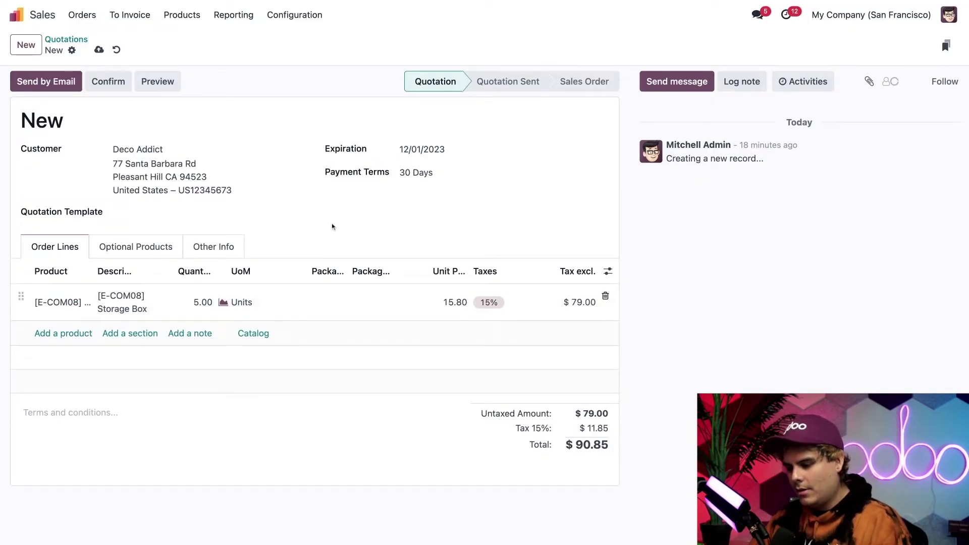
{"action": "left_click", "coordinate": [106, 85]}
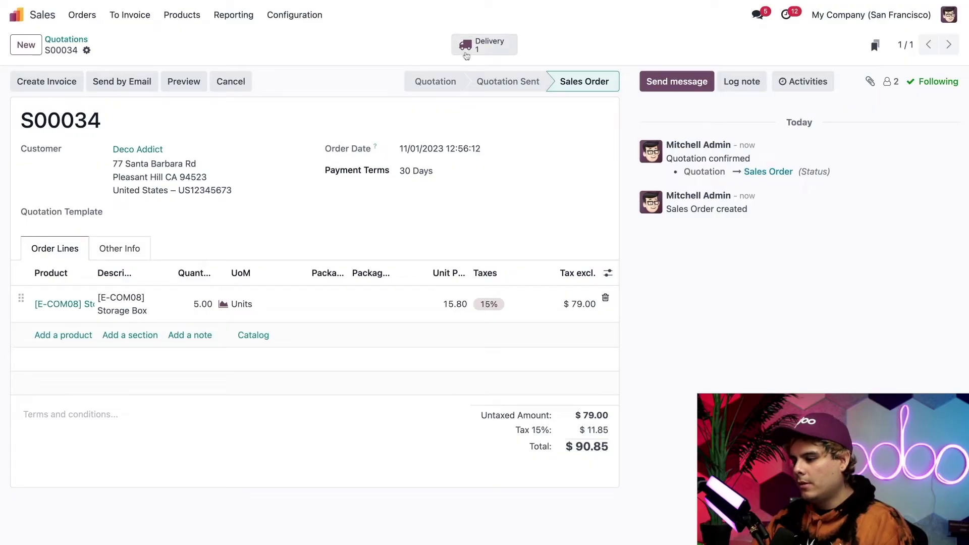
- Validate delivery WH/OUT/00038, marking all 5 Storage Box units as done
{"action": "left_click", "coordinate": [477, 45]}
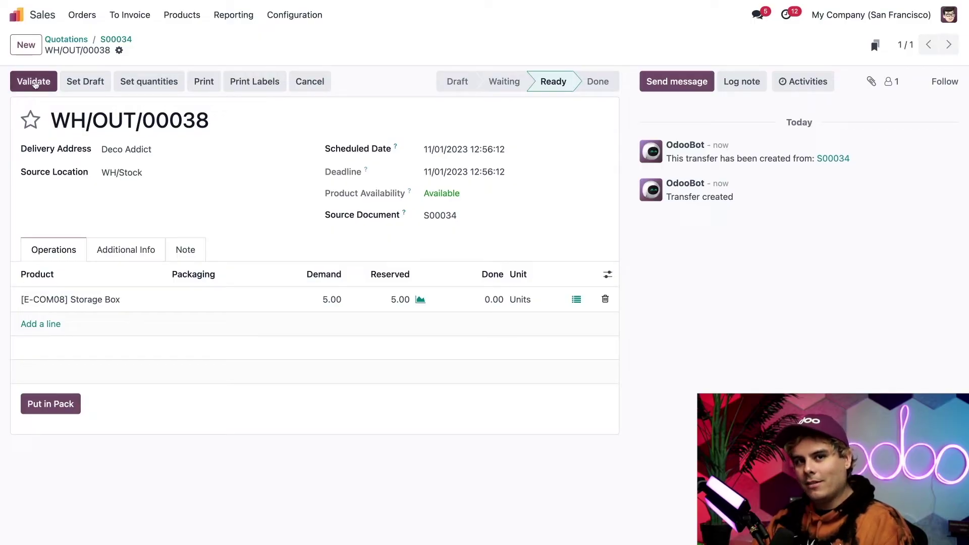
{"action": "left_click", "coordinate": [35, 82]}
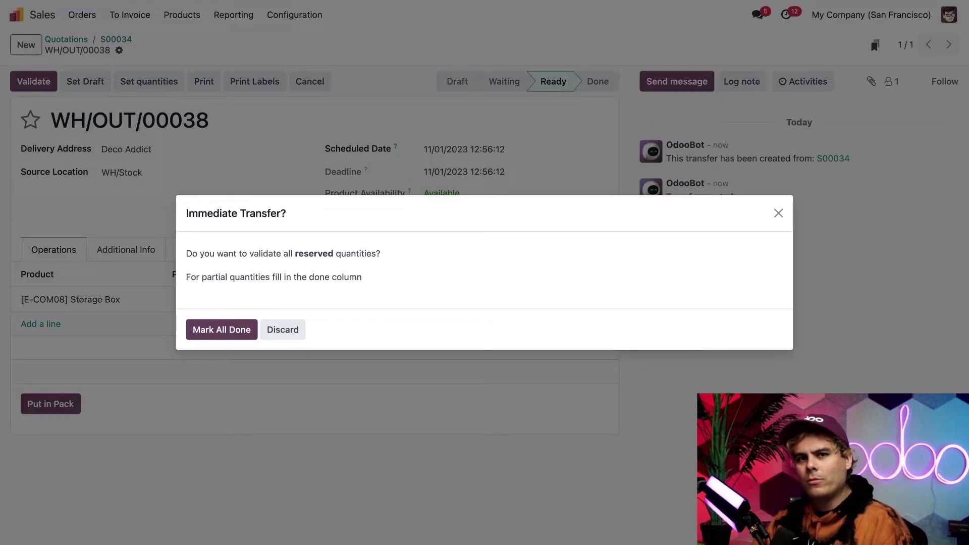
{"action": "left_click", "coordinate": [222, 329]}
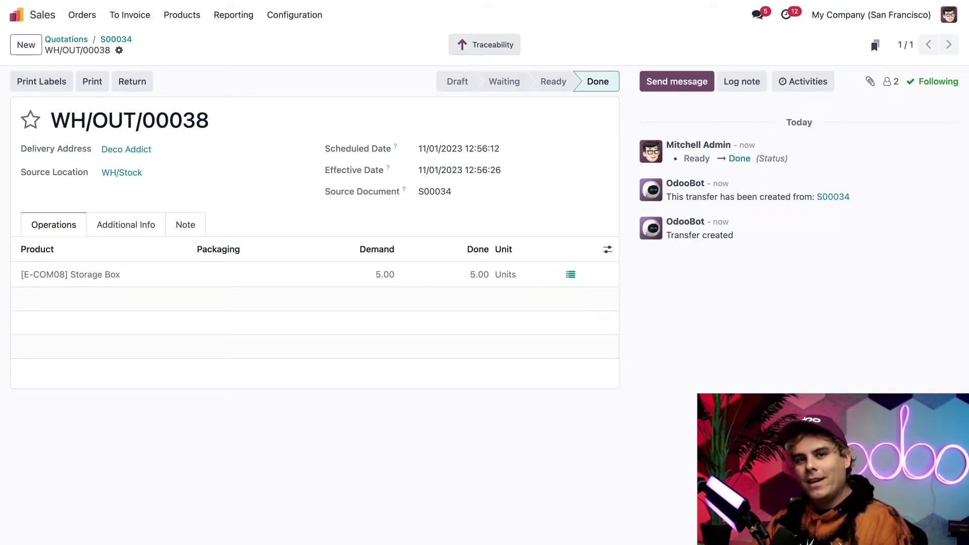
- Show the traceability report for WH/OUT/00038, with 5 units of lot S1 sent to Customers
{"action": "left_click", "coordinate": [485, 45]}
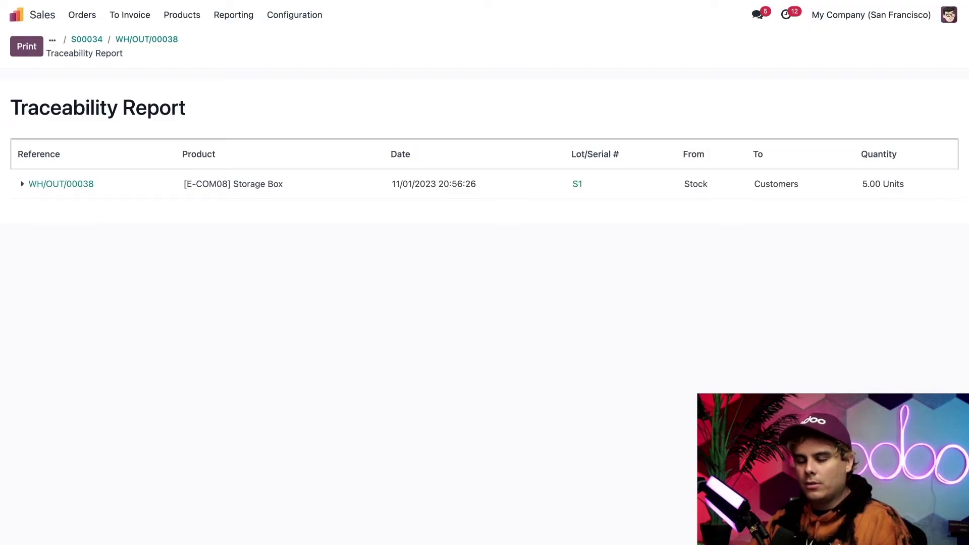
- Check that the SW Smartphone Inventory tab shows By Unique Serial Number tracking, then go home
{"action": "left_click", "coordinate": [190, 16]}
{"action": "left_click", "coordinate": [189, 42]}
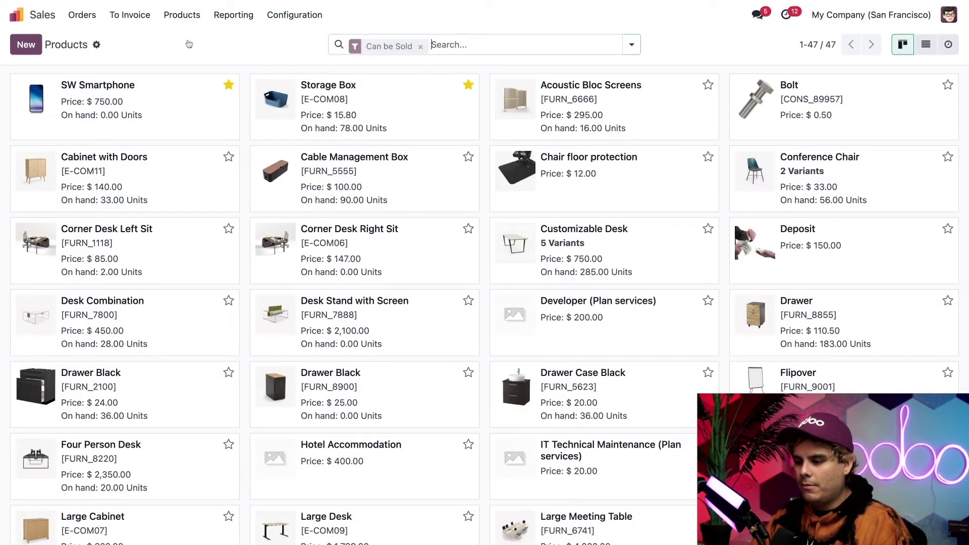
{"action": "left_click", "coordinate": [158, 106]}
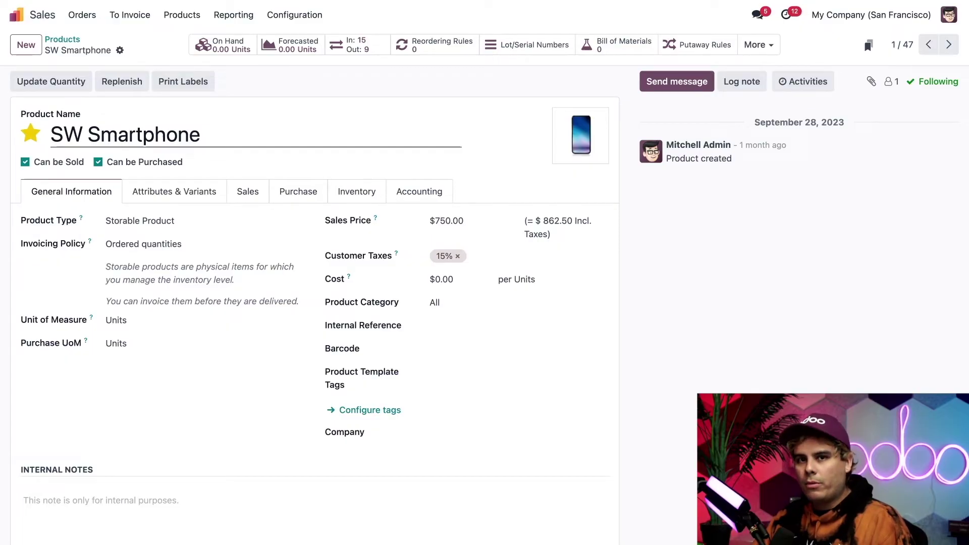
{"action": "left_click", "coordinate": [356, 192]}
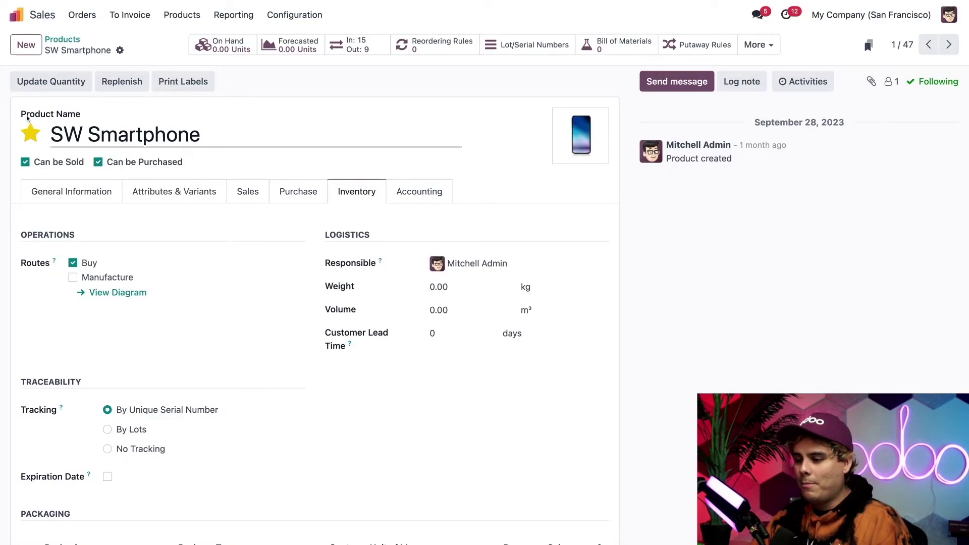
{"action": "left_click", "coordinate": [17, 18]}
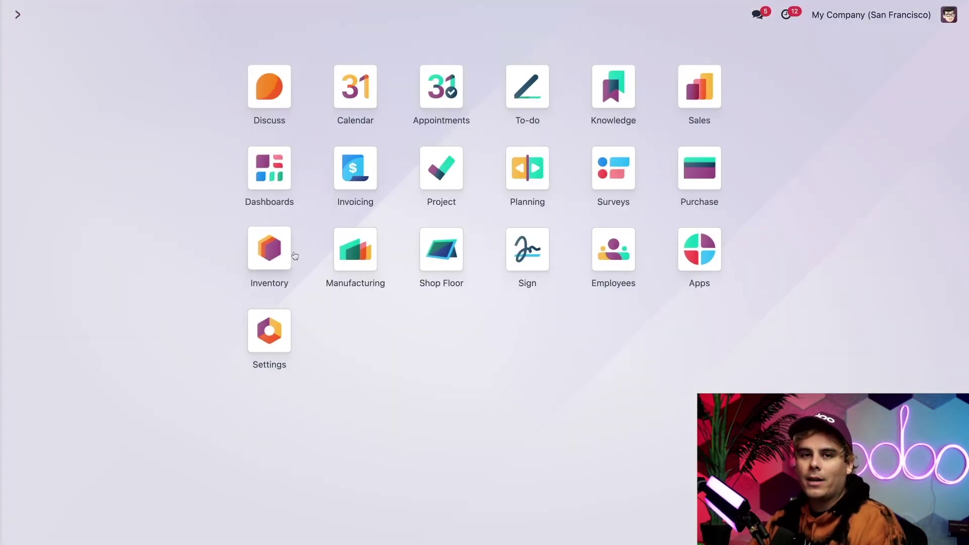
- Create a new Purchase RFQ with vendor Azure Interior
{"action": "type", "text": "pur"}
{"action": "key", "text": "Return"}
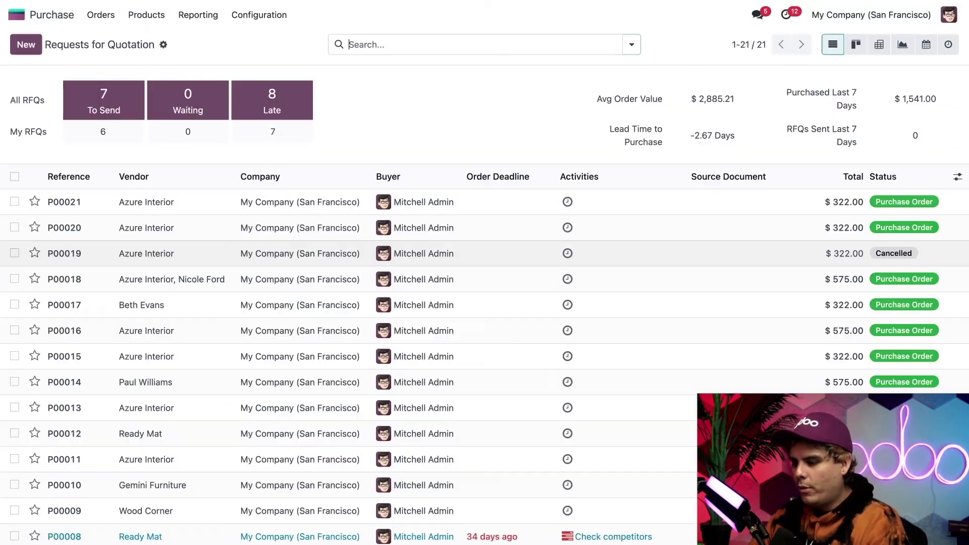
{"action": "left_click", "coordinate": [22, 46]}
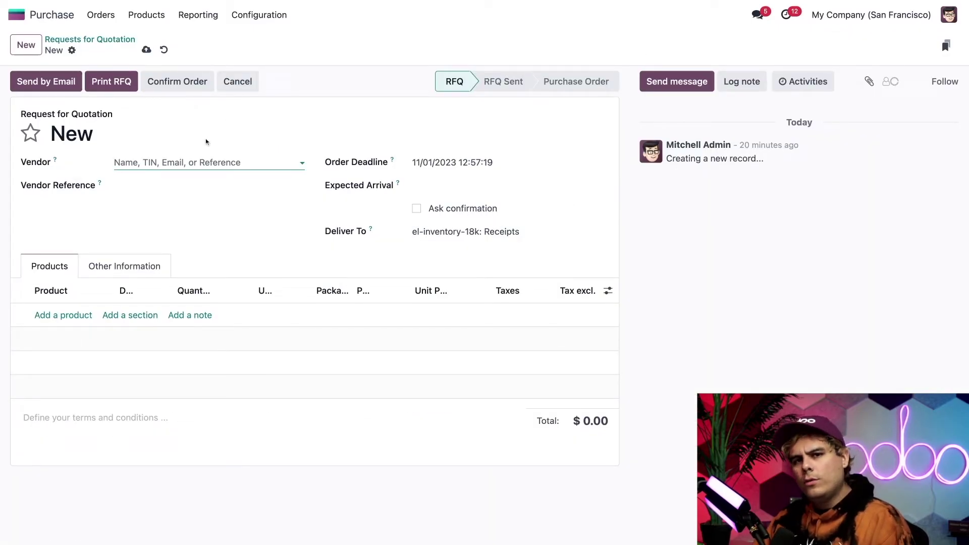
{"action": "type", "text": "azure"}
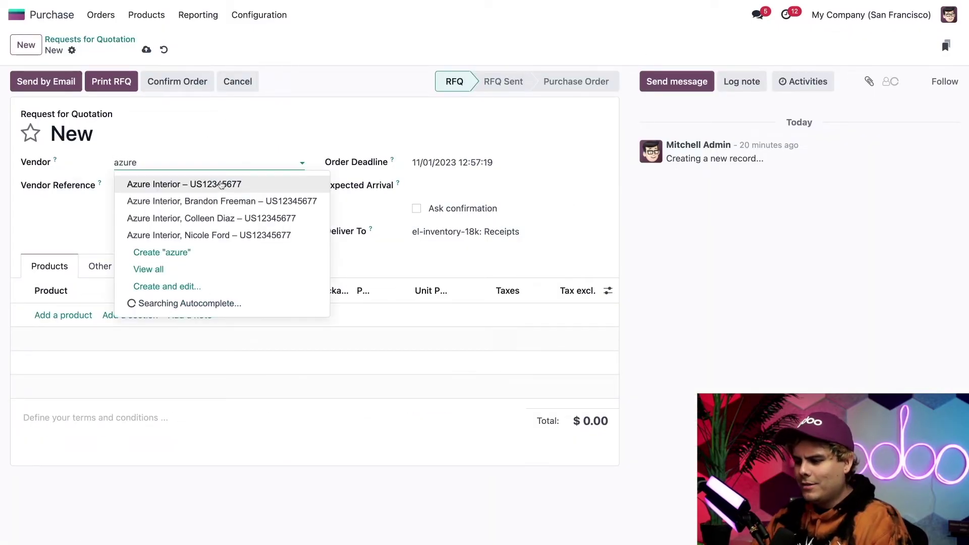
{"action": "left_click", "coordinate": [221, 185]}
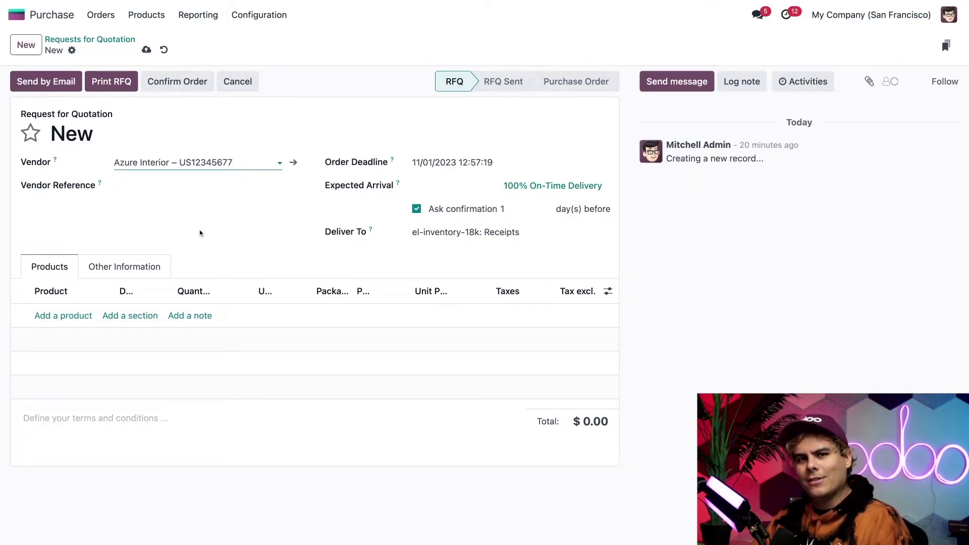
- Add 5 units of SW Smartphone and confirm the order as P00022
{"action": "left_click", "coordinate": [76, 317]}
{"action": "type", "text": "sw"}
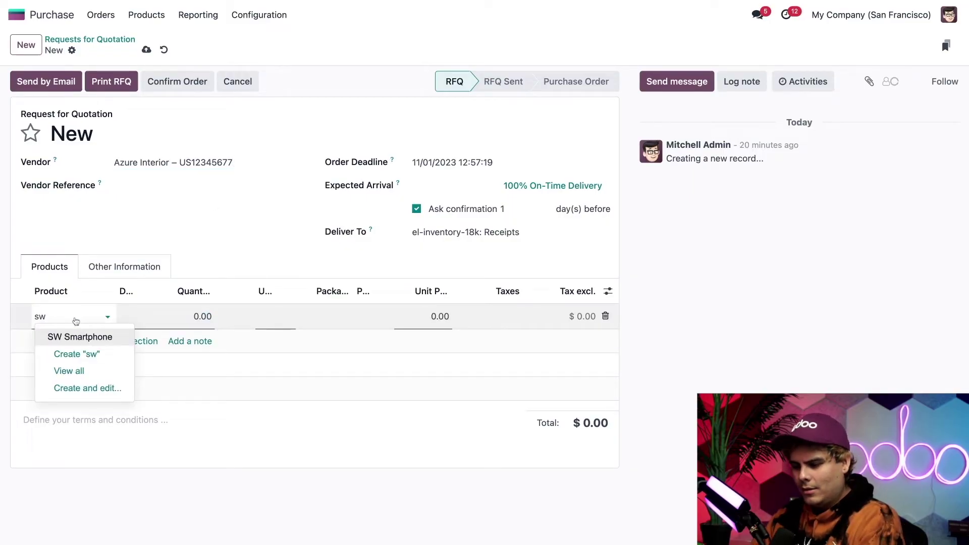
{"action": "left_click", "coordinate": [79, 337]}
{"action": "left_click", "coordinate": [186, 325]}
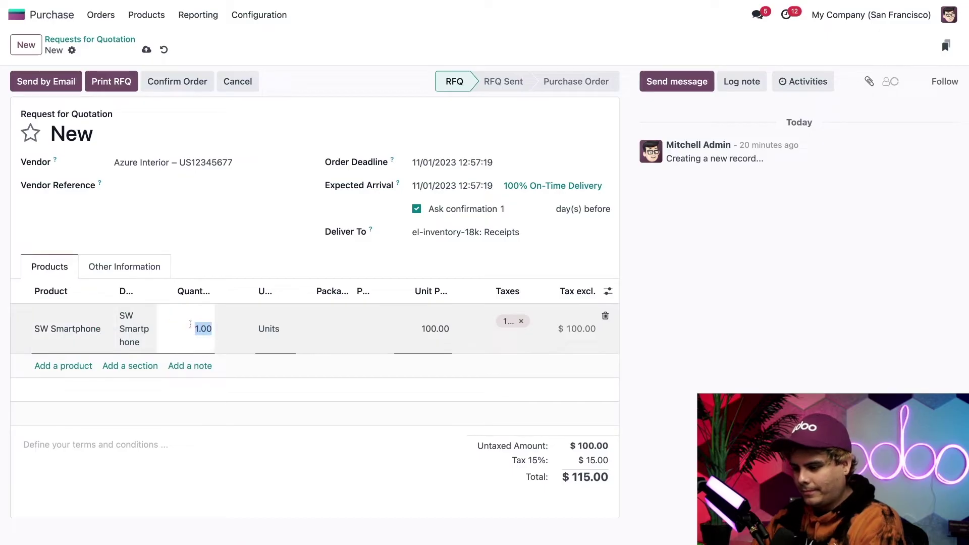
{"action": "type", "text": "5"}
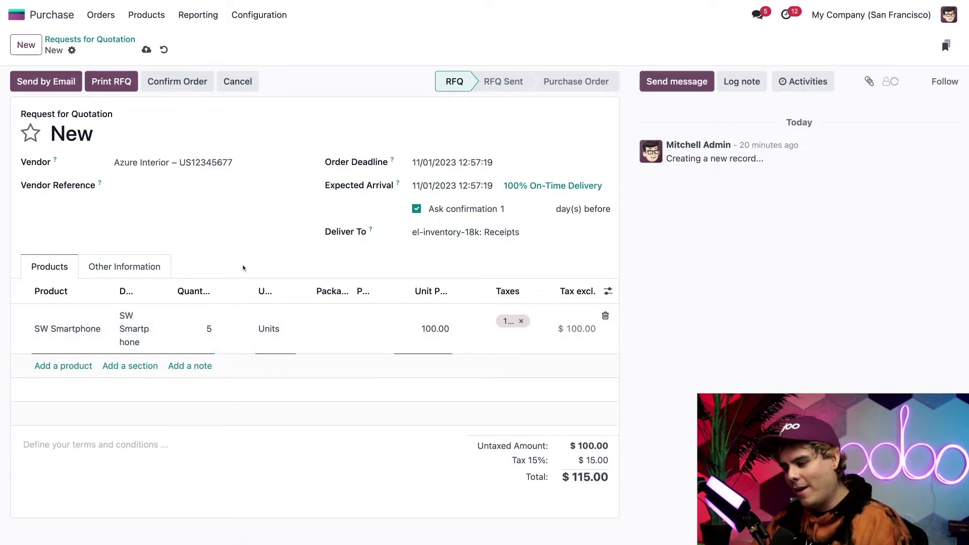
{"action": "left_click", "coordinate": [244, 268]}
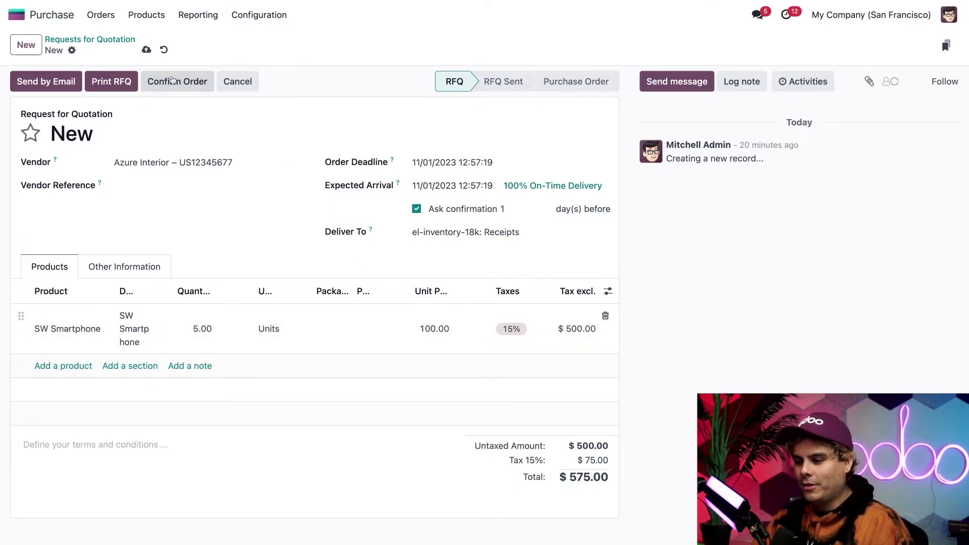
{"action": "left_click", "coordinate": [172, 80]}
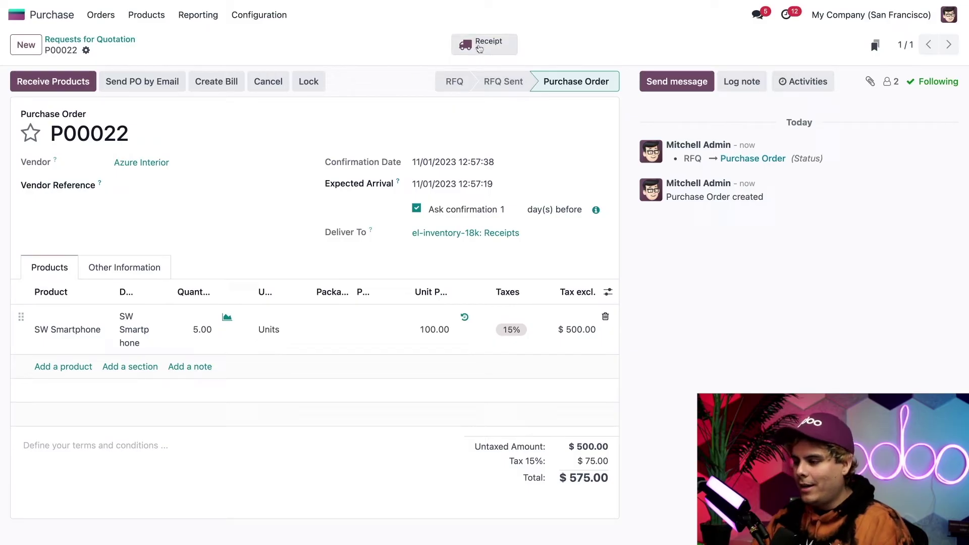
- Open receipt WH/IN/00018 and attempt to validate it, dismissing the missing serial numbers error
{"action": "left_click", "coordinate": [479, 48]}
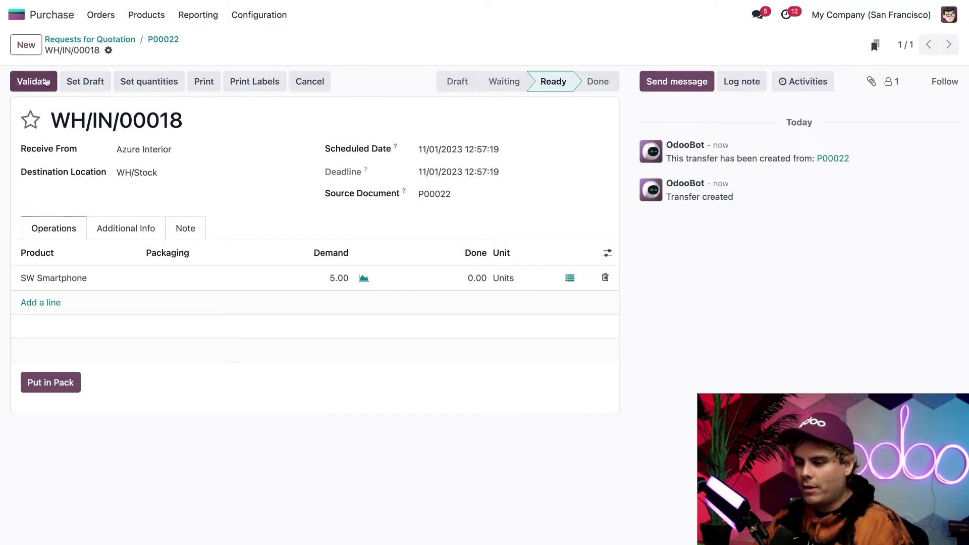
{"action": "left_click", "coordinate": [45, 82]}
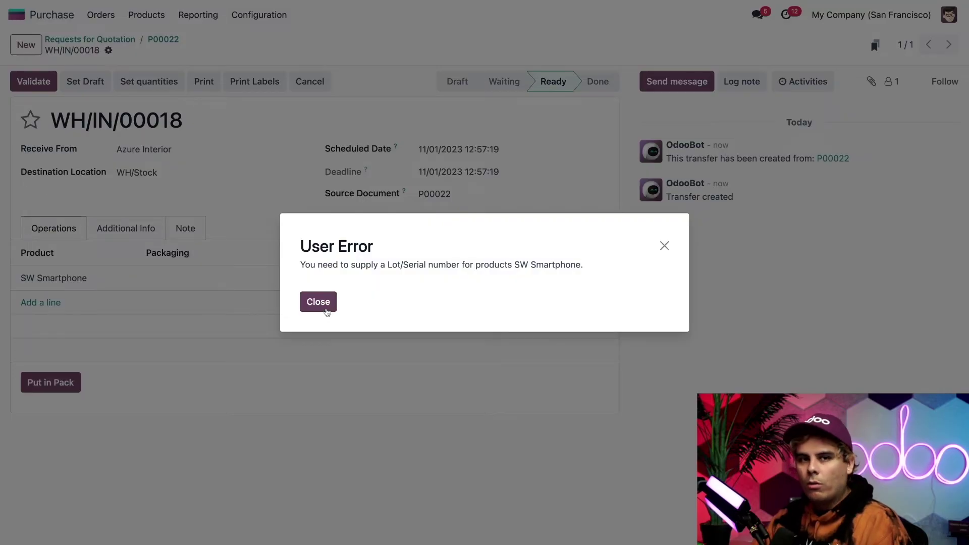
{"action": "left_click", "coordinate": [325, 309]}
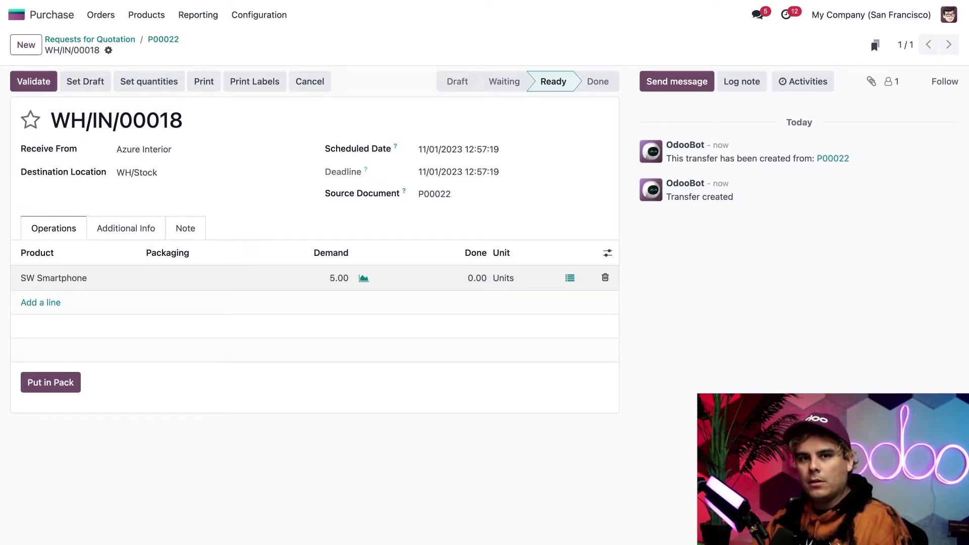
- Open Detailed Operations for the SW Smartphone line, discarding an unfinished added line
{"action": "left_click", "coordinate": [570, 278]}
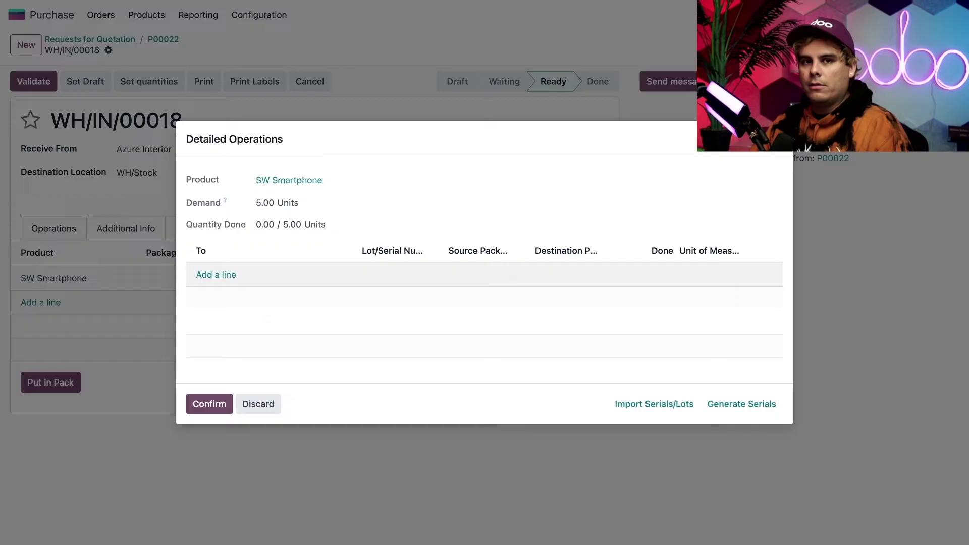
{"action": "left_click", "coordinate": [202, 275]}
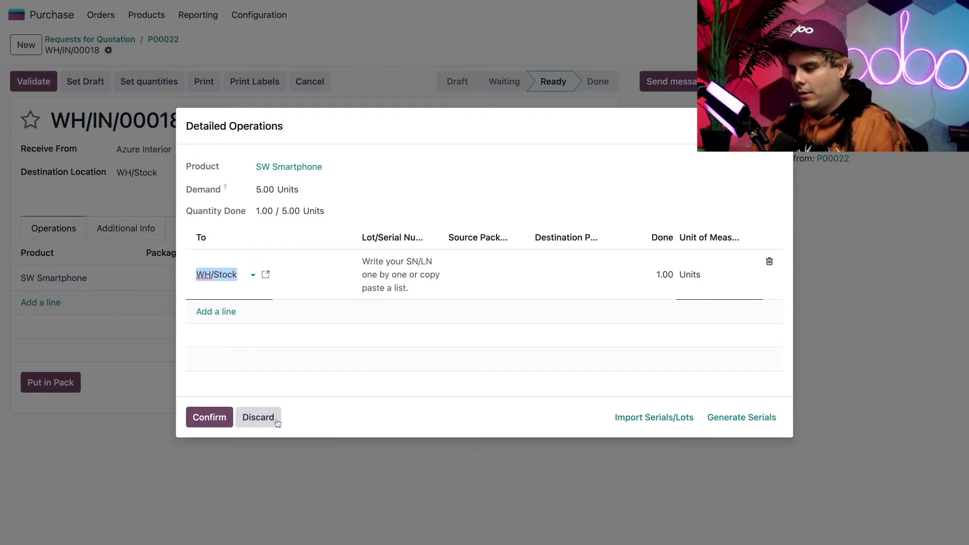
{"action": "left_click", "coordinate": [253, 423]}
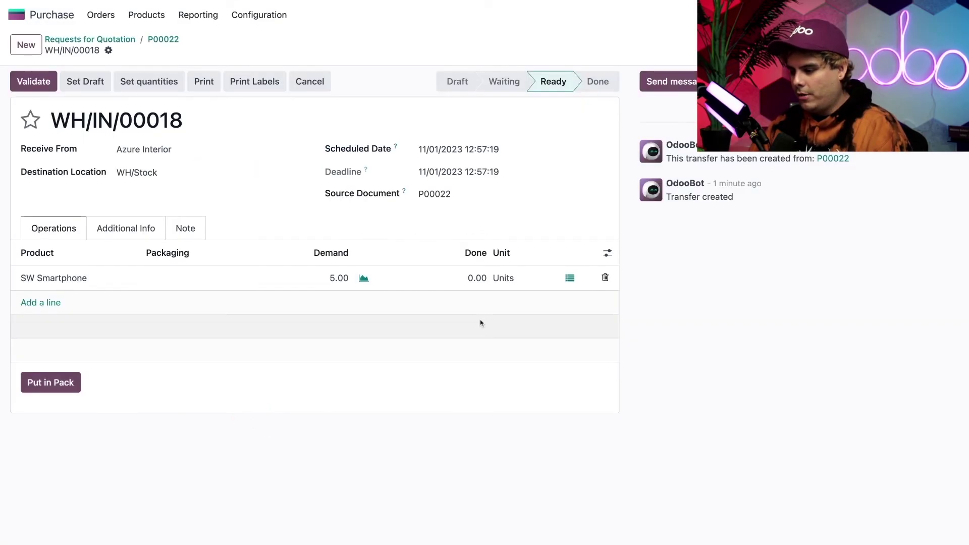
{"action": "left_click", "coordinate": [569, 278]}
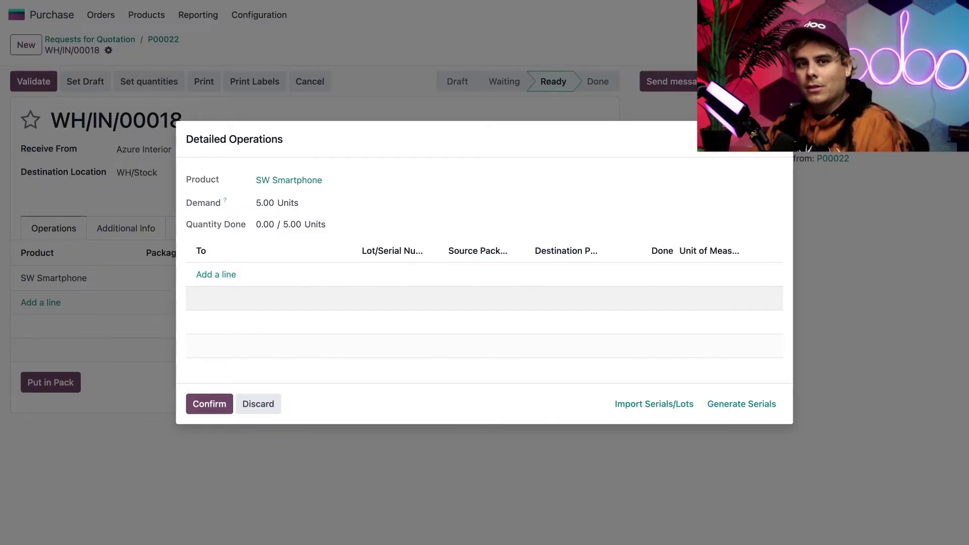
- Generate 5 serials starting at SN0010, confirm them, and validate the receipt
{"action": "left_click", "coordinate": [747, 406]}
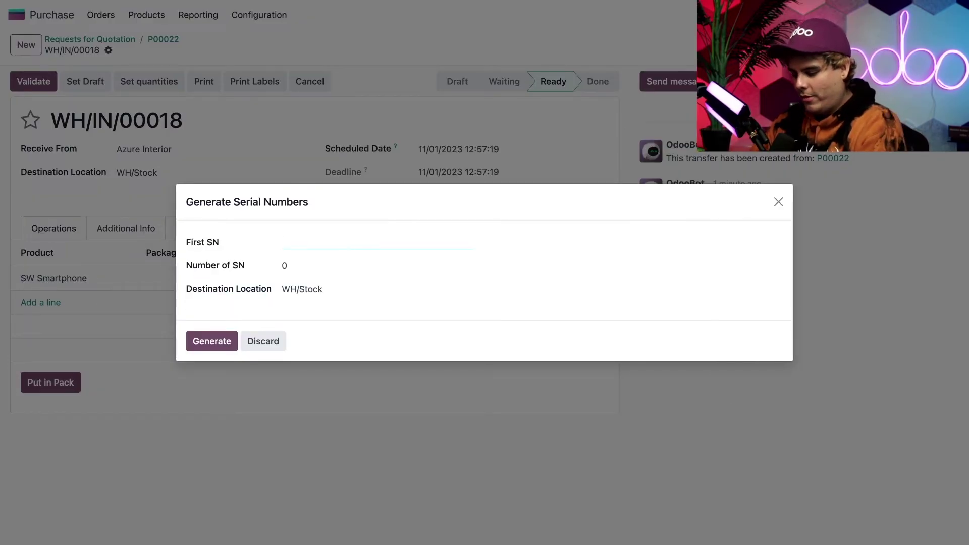
{"action": "type", "text": "SN"}
{"action": "key", "text": "BackSpace"}
{"action": "type", "text": "N"}
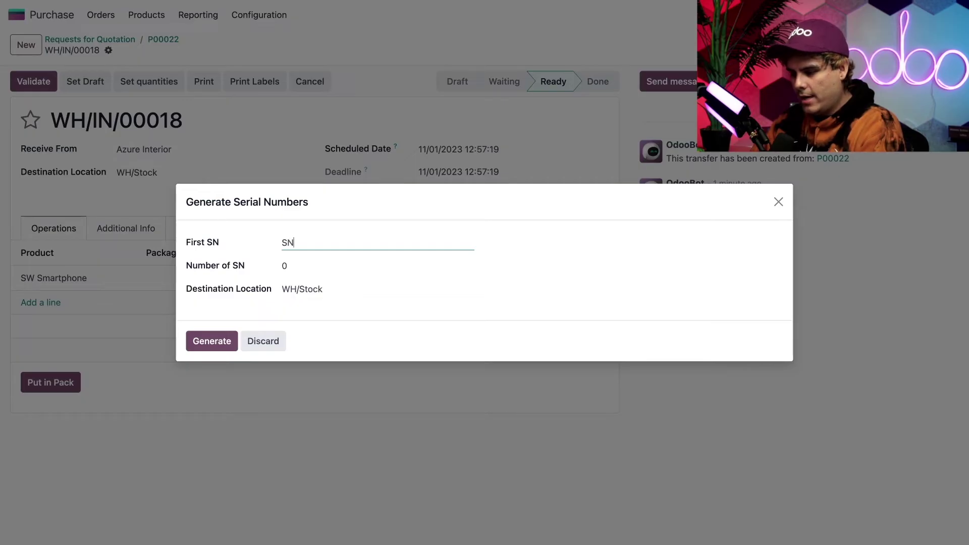
{"action": "type", "text": "0010"}
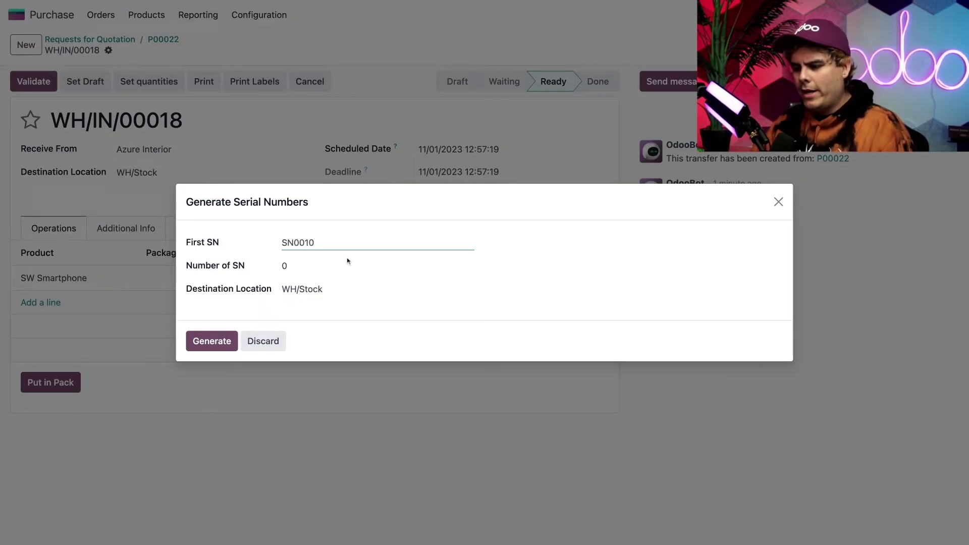
{"action": "left_click", "coordinate": [327, 267]}
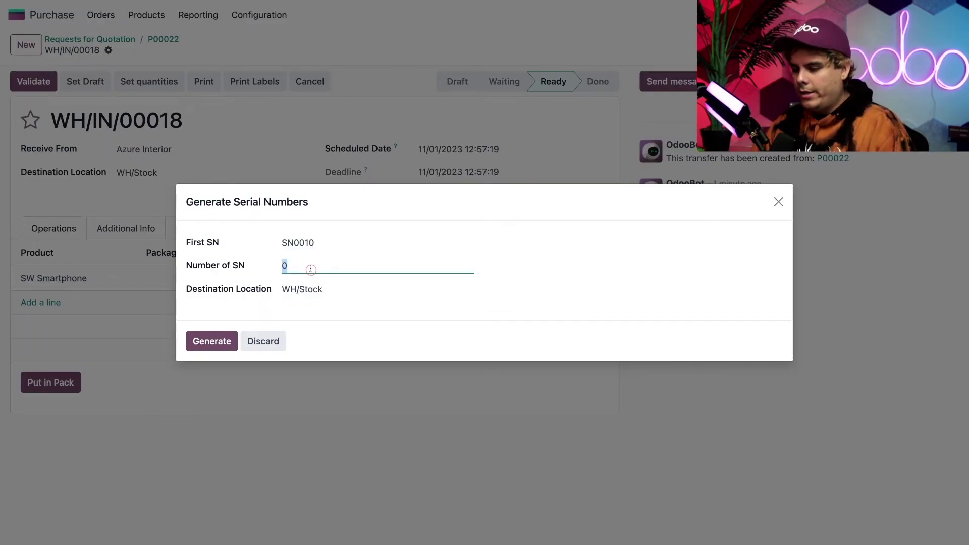
{"action": "type", "text": "5"}
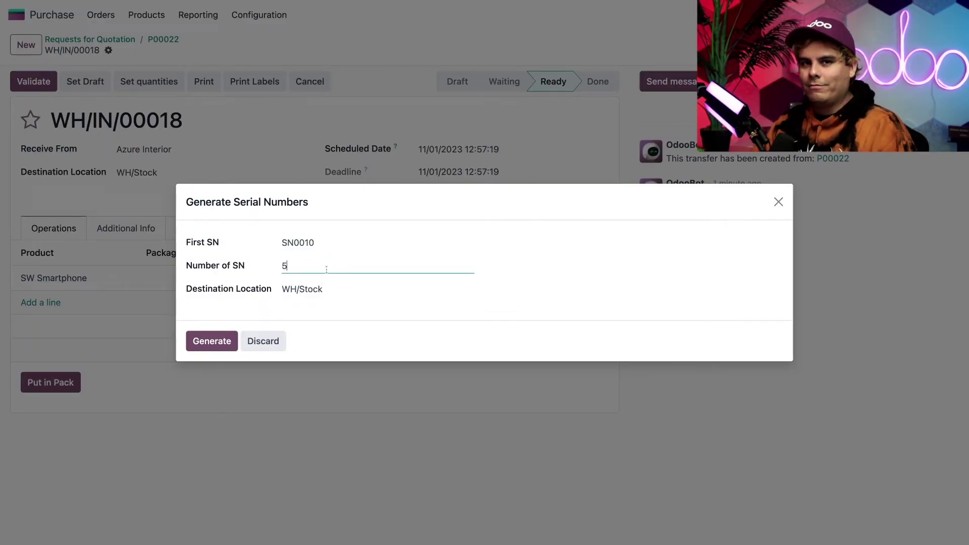
{"action": "left_click", "coordinate": [211, 340]}
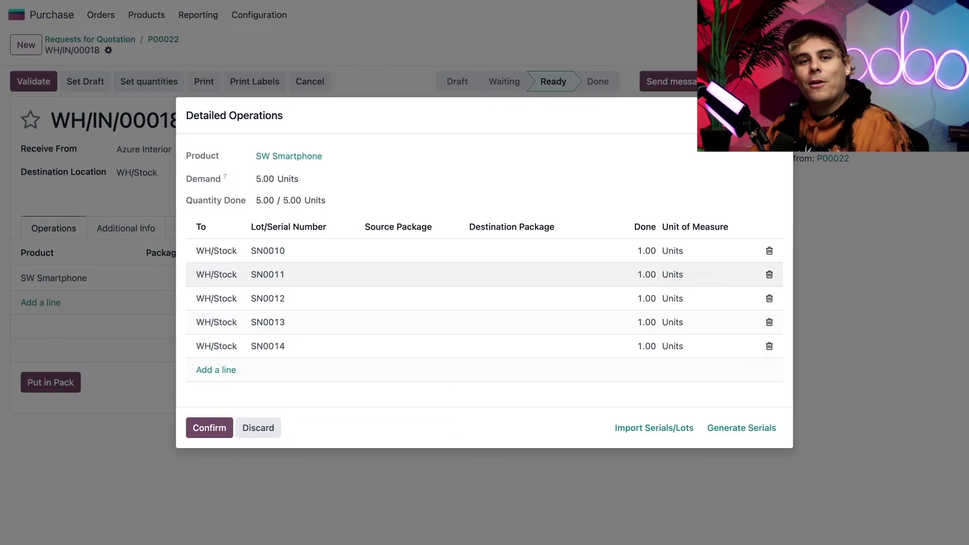
{"action": "left_click", "coordinate": [210, 428]}
{"action": "left_click", "coordinate": [34, 81]}
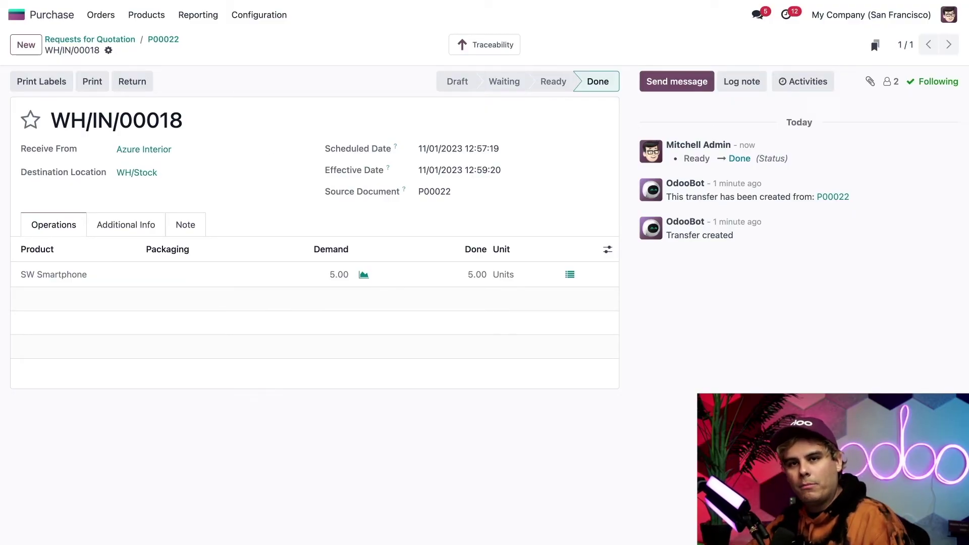
- Open the Traceability report for receipt WH/IN/00018 showing SN0010–SN0014
{"action": "left_click", "coordinate": [477, 49]}
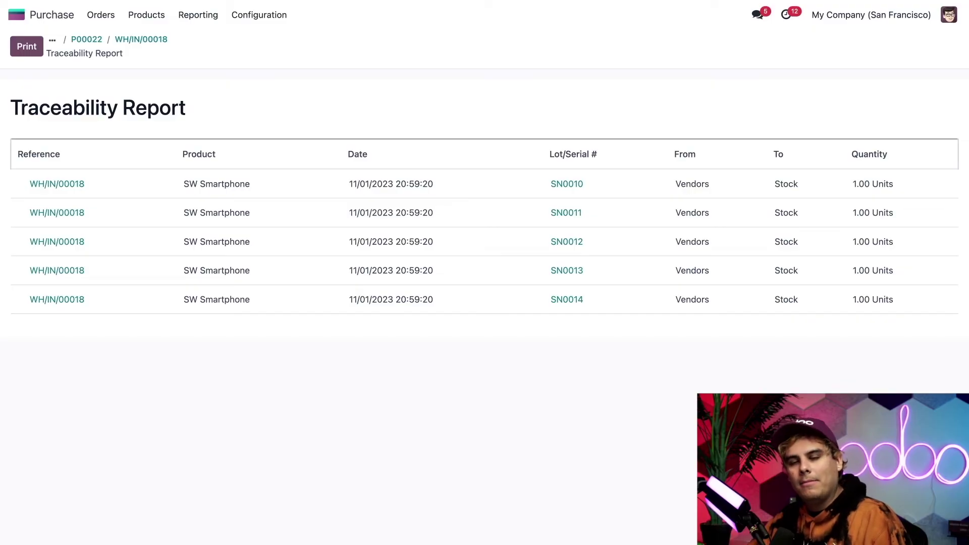
- Open the SW Smartphone product and view its on-hand stock by serial number
{"action": "left_click", "coordinate": [146, 15]}
{"action": "left_click", "coordinate": [147, 41]}
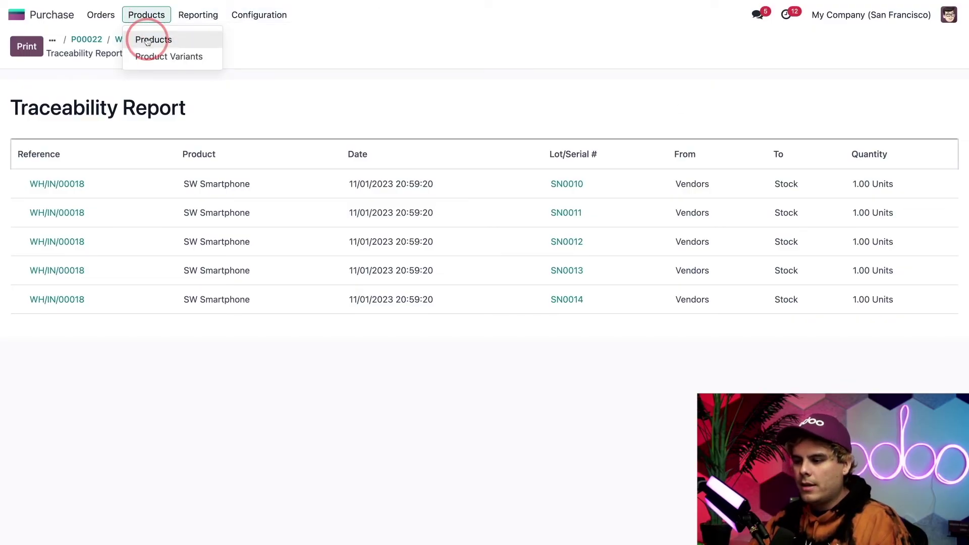
{"action": "left_click", "coordinate": [162, 103]}
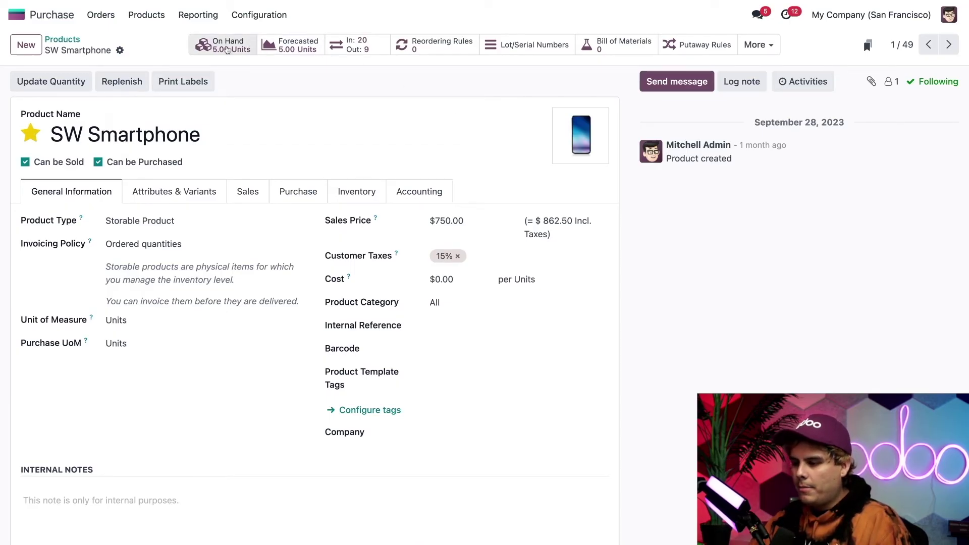
{"action": "left_click", "coordinate": [225, 45]}
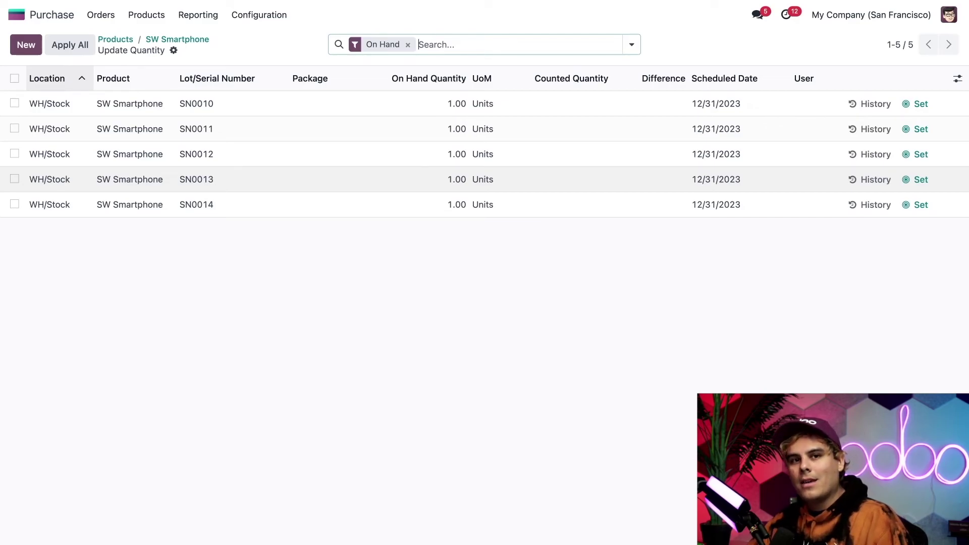
- Start a new Sales quotation with Deco Addict as the customer
{"action": "left_click", "coordinate": [16, 15]}
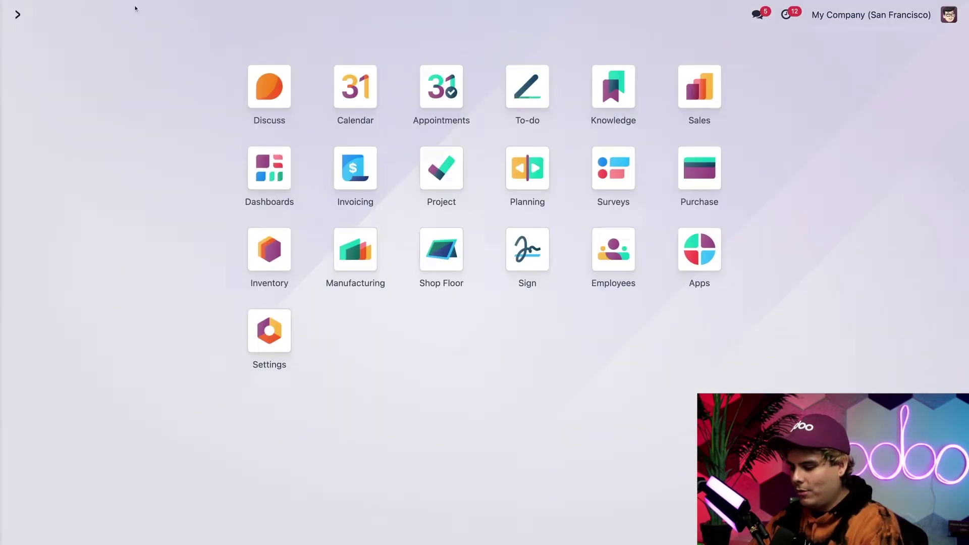
{"action": "type", "text": "sale"}
{"action": "key", "text": "Return"}
{"action": "left_click", "coordinate": [26, 45]}
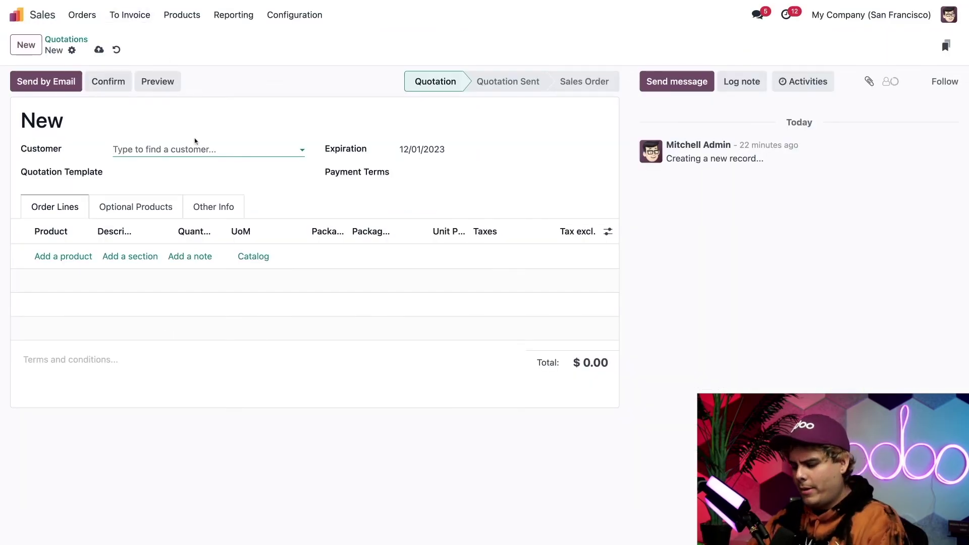
{"action": "type", "text": "deco"}
{"action": "left_click", "coordinate": [192, 171]}
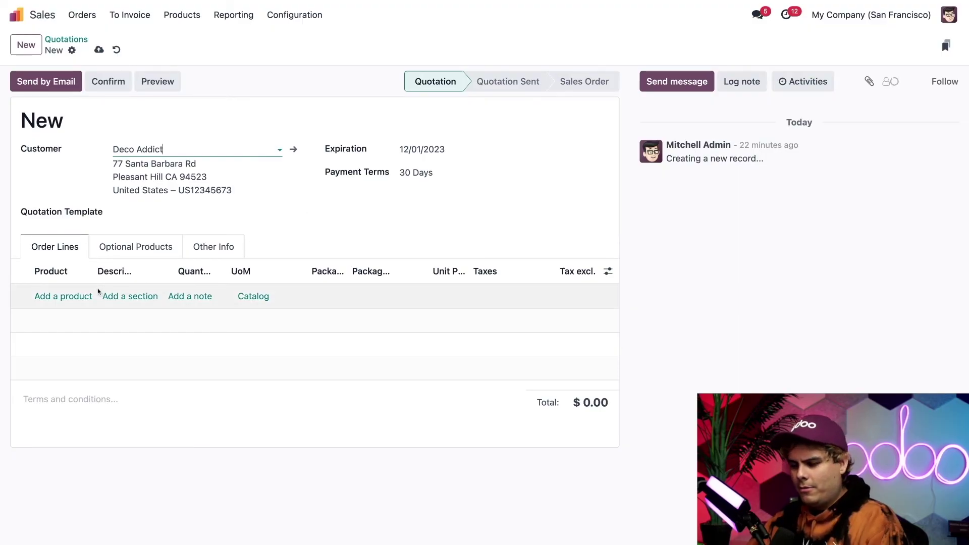
- Add 2 SW Smartphone units and confirm the quotation as sales order S00035
{"action": "left_click", "coordinate": [76, 296]}
{"action": "type", "text": "sw"}
{"action": "left_click", "coordinate": [91, 314]}
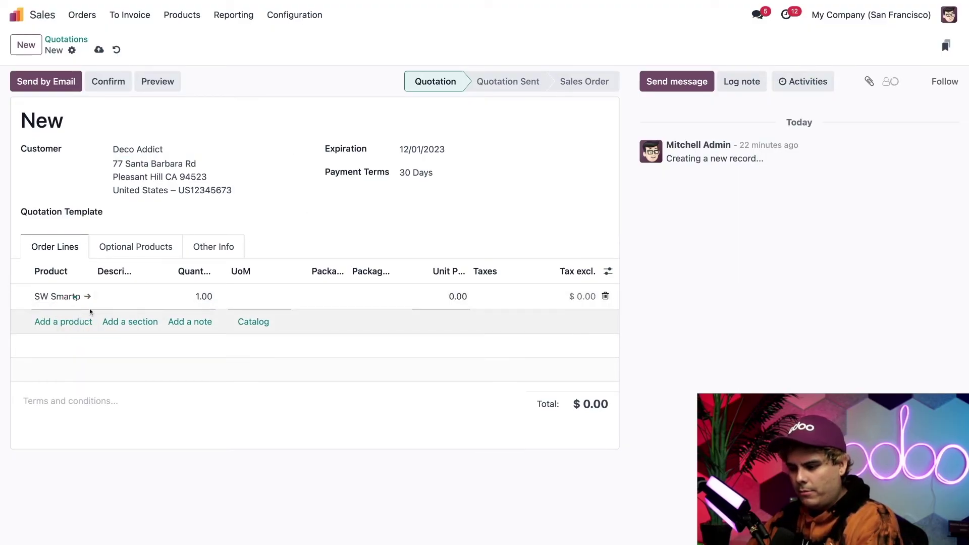
{"action": "key", "text": "Tab"}
{"action": "type", "text": "2"}
{"action": "left_click", "coordinate": [276, 158]}
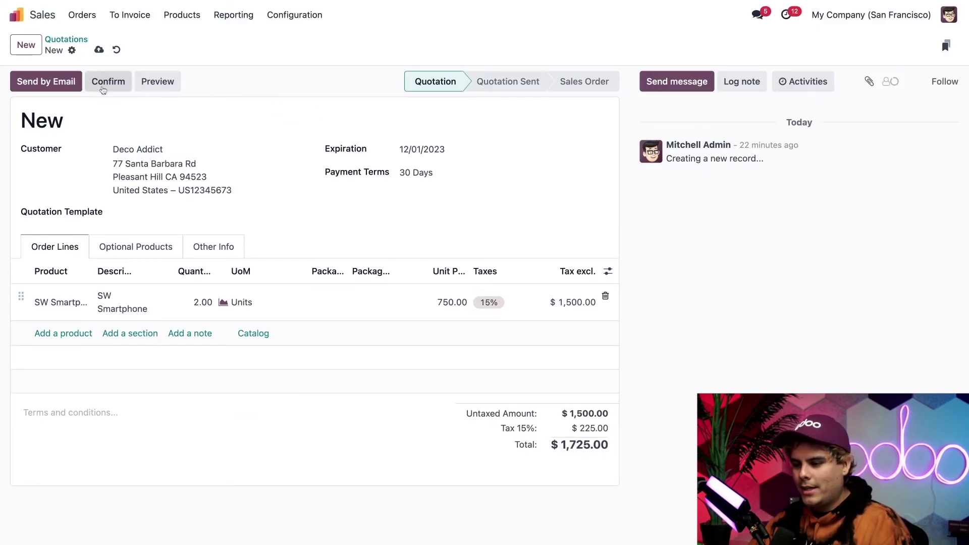
{"action": "left_click", "coordinate": [107, 82]}
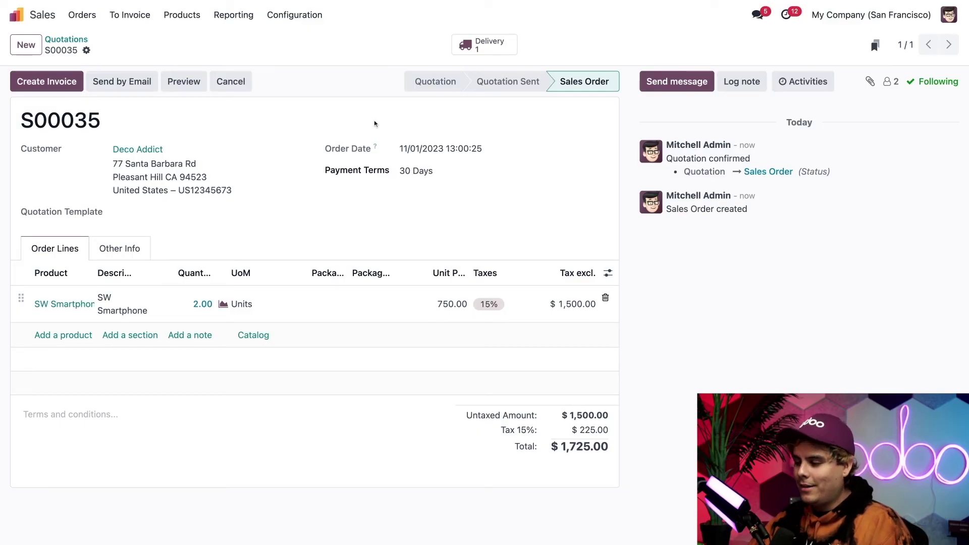
- Ship serials SN0010 and SN0011 on delivery WH/OUT/00039, validating it with Mark All Done
{"action": "left_click", "coordinate": [506, 49]}
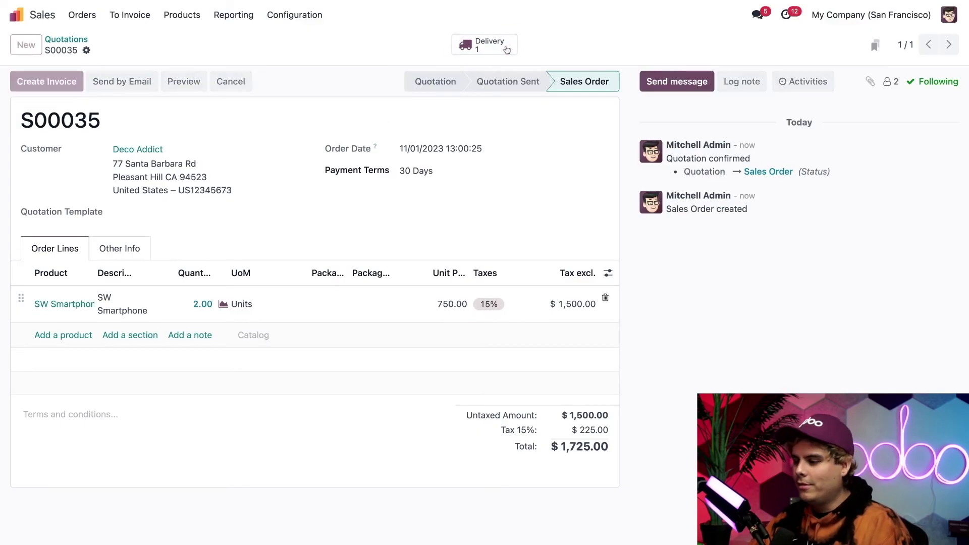
{"action": "left_click", "coordinate": [573, 300]}
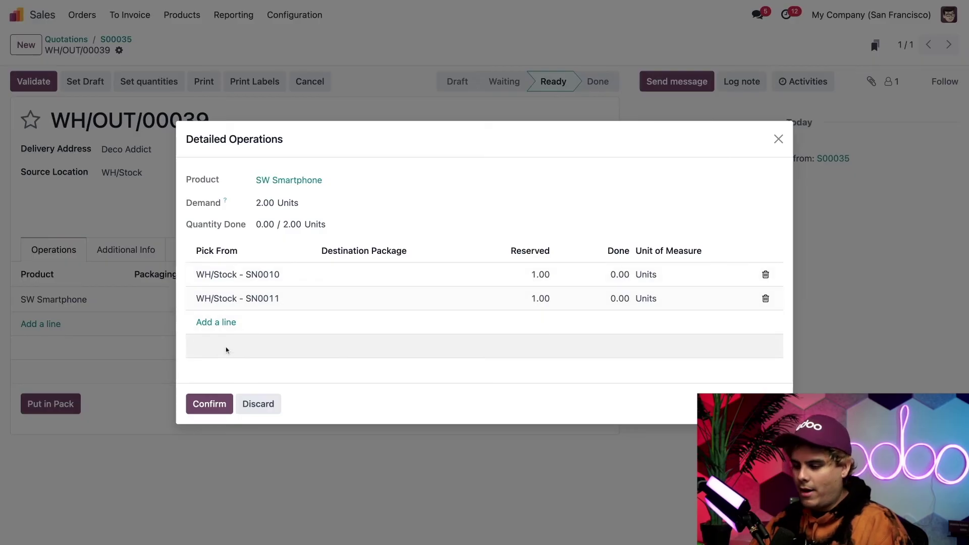
{"action": "left_click", "coordinate": [209, 403]}
{"action": "left_click", "coordinate": [39, 82]}
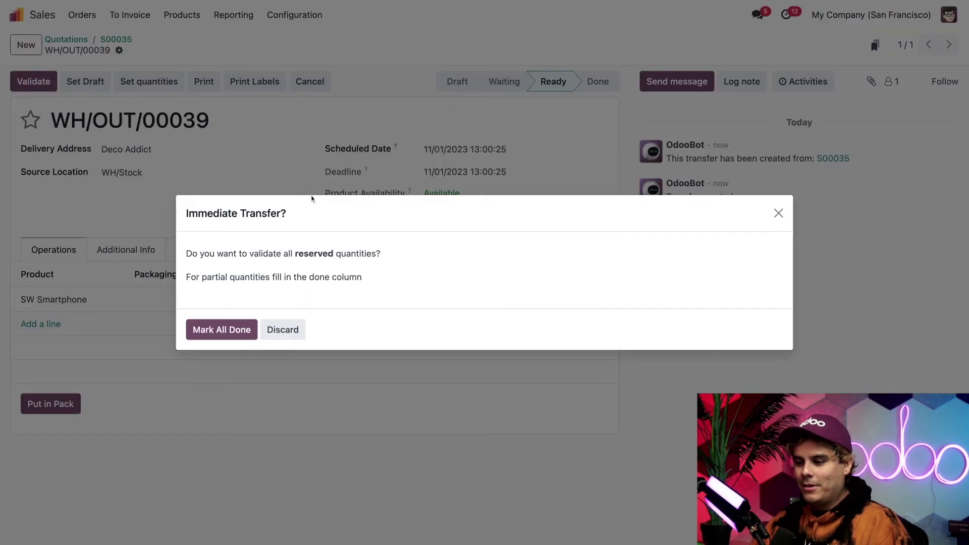
{"action": "left_click", "coordinate": [223, 329]}
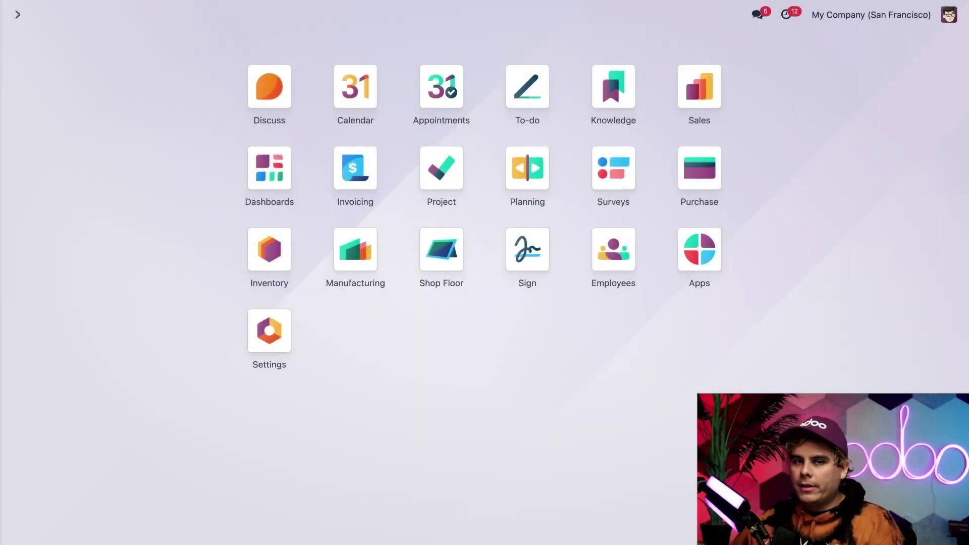
- In Inventory's Lots/Serial Numbers list, check that SW Smartphone serial SN0010 is at Partners/Customers
{"action": "left_click", "coordinate": [281, 258]}
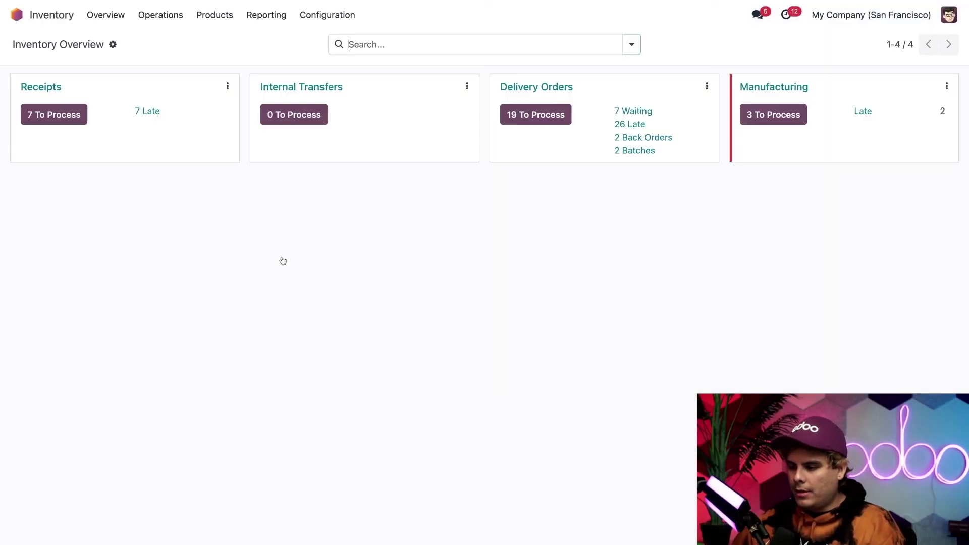
{"action": "left_click", "coordinate": [221, 20]}
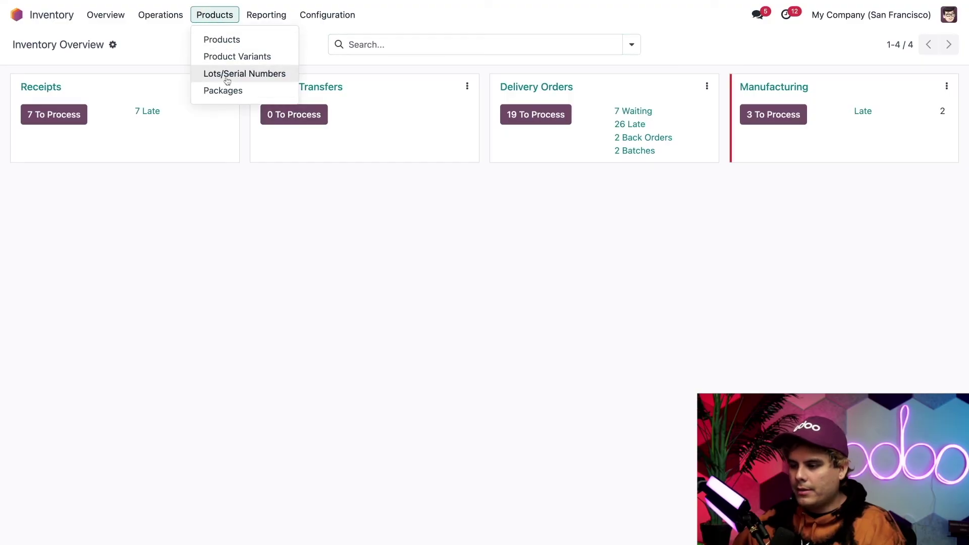
{"action": "left_click", "coordinate": [227, 73]}
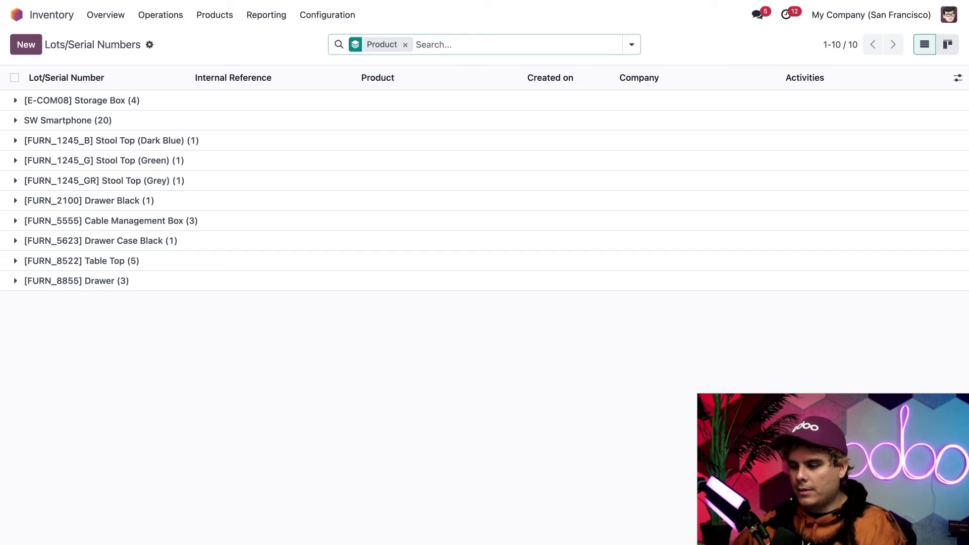
{"action": "left_click", "coordinate": [93, 124]}
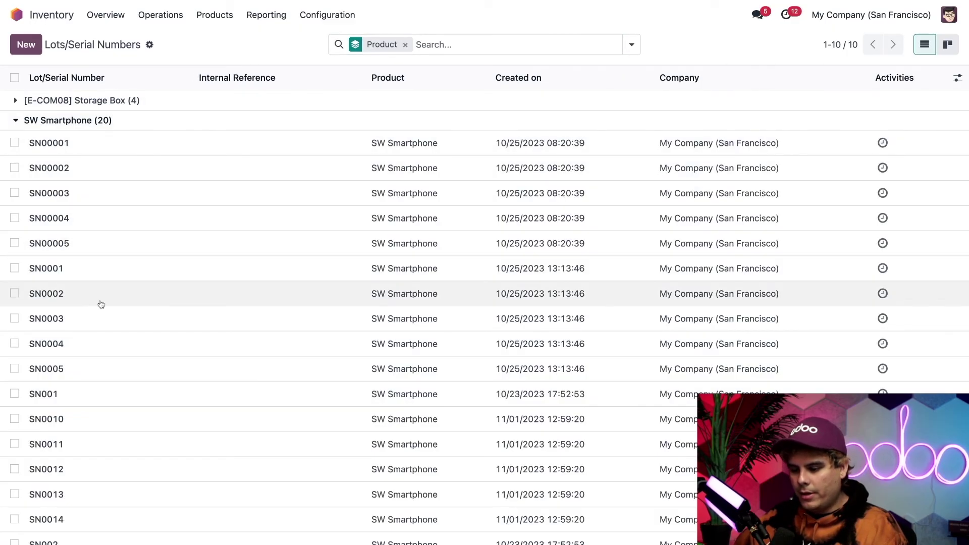
{"action": "left_click", "coordinate": [109, 431]}
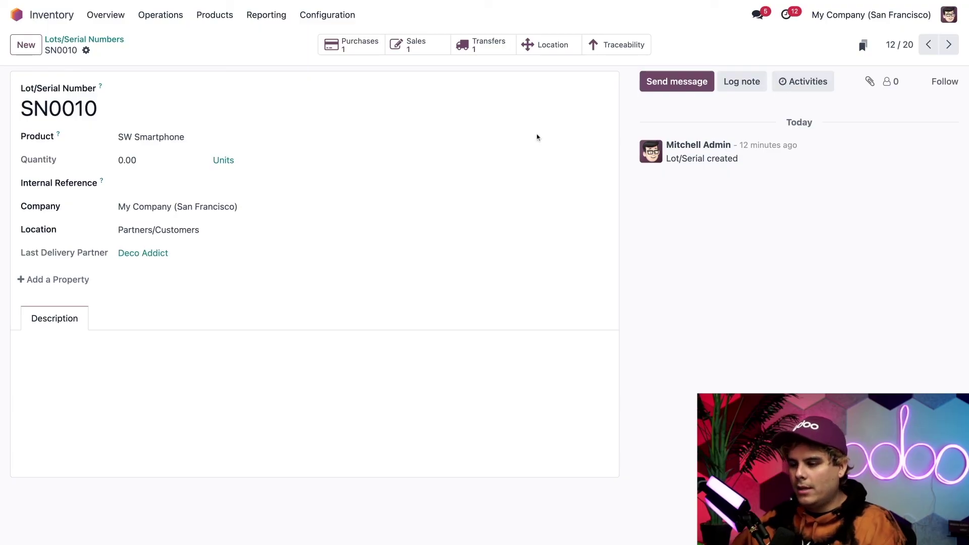
{"action": "left_click", "coordinate": [106, 43]}
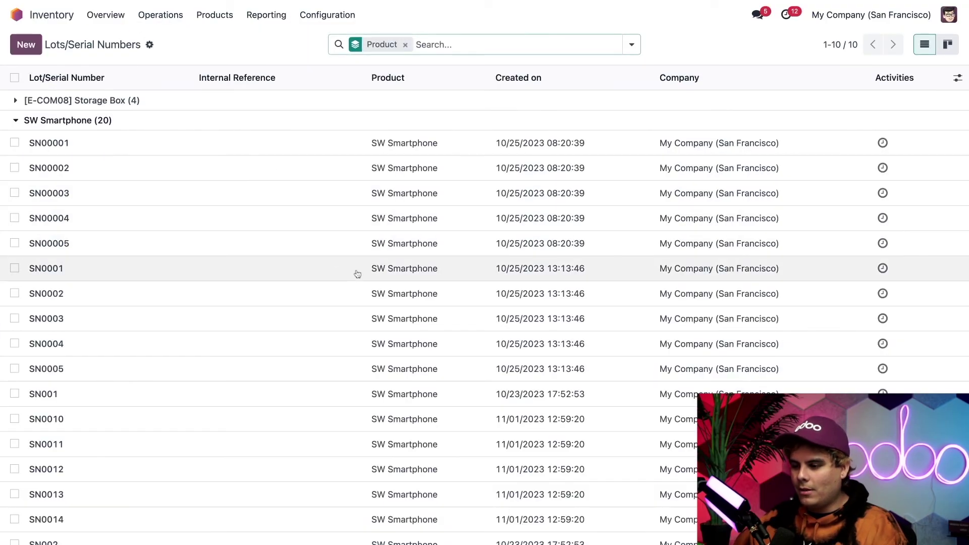
{"action": "left_click", "coordinate": [957, 80]}
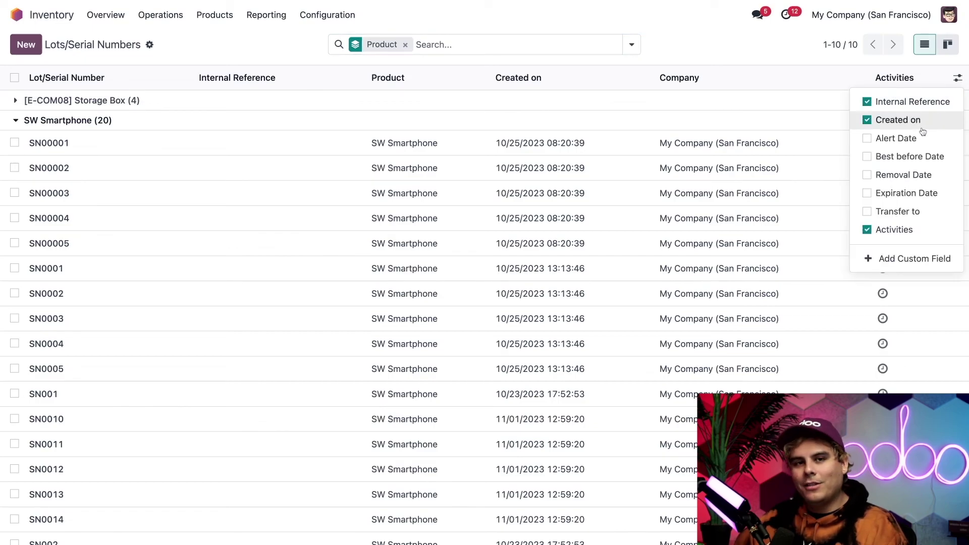
{"action": "left_click", "coordinate": [891, 142]}
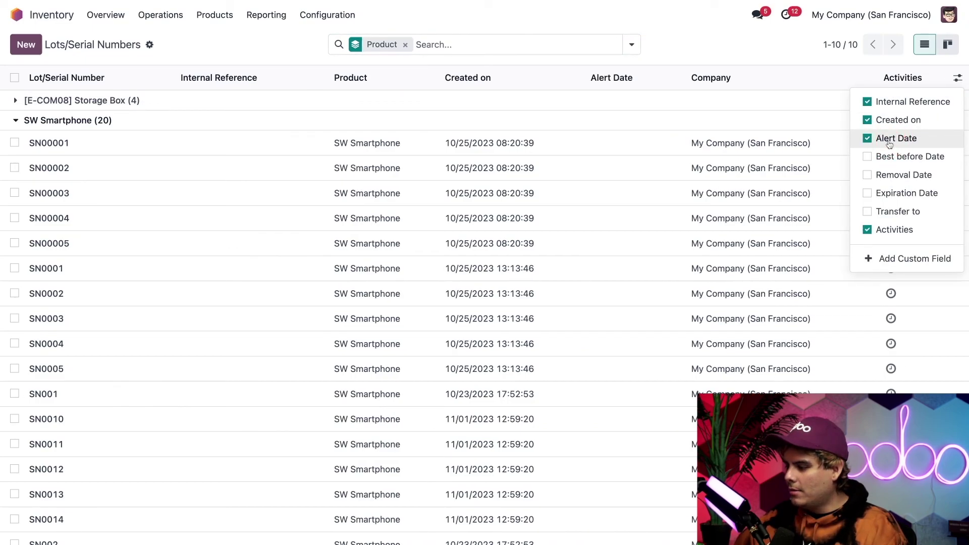
{"action": "left_click", "coordinate": [891, 143]}
{"action": "left_click", "coordinate": [892, 193]}
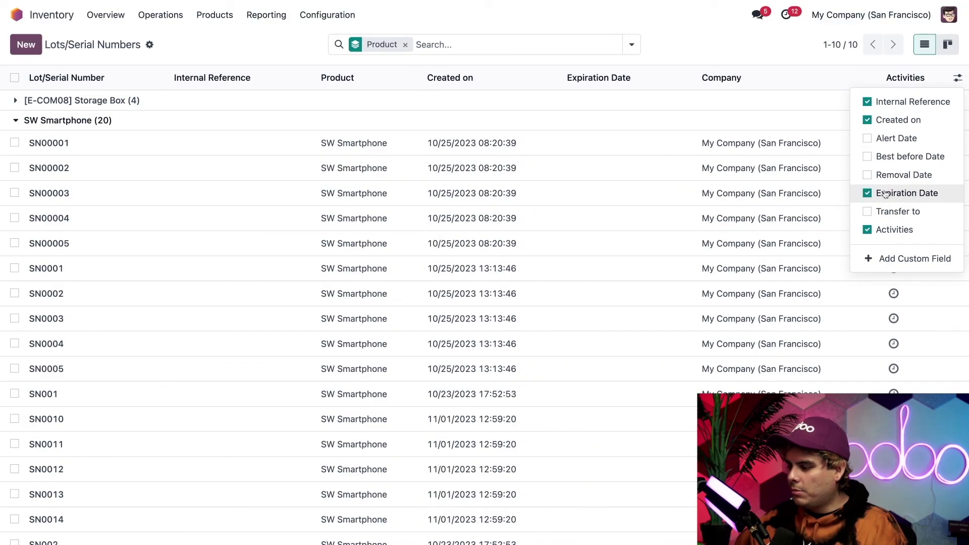
{"action": "left_click", "coordinate": [892, 193]}
{"action": "left_click", "coordinate": [885, 211]}
{"action": "left_click", "coordinate": [887, 212]}
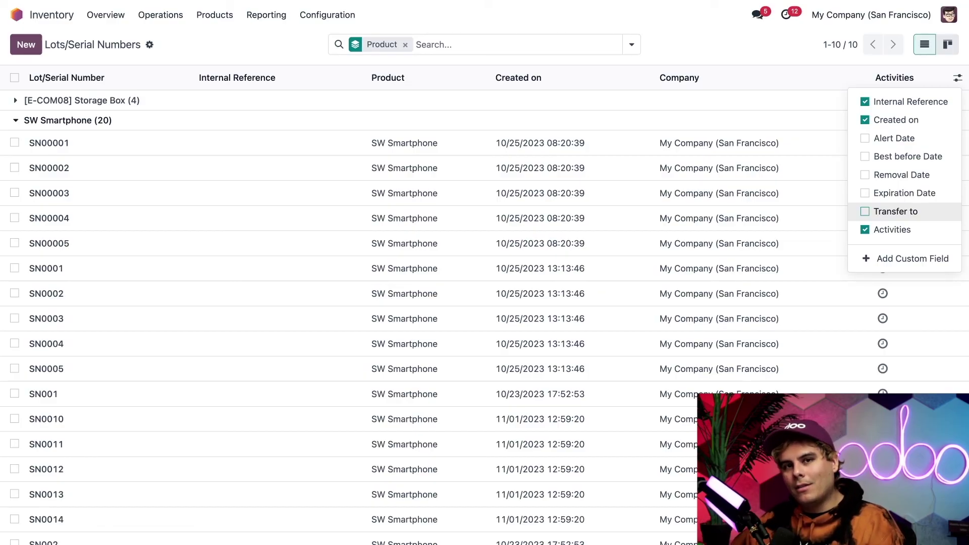
- Apply a custom filter 'Lot/Serial Number contains SN' to the serials list
{"action": "left_click", "coordinate": [631, 45]}
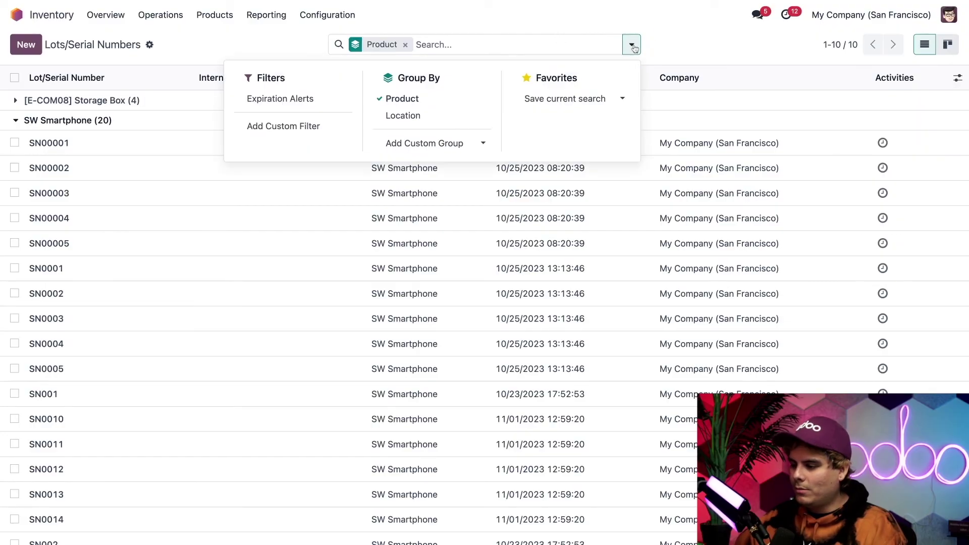
{"action": "left_click", "coordinate": [321, 129]}
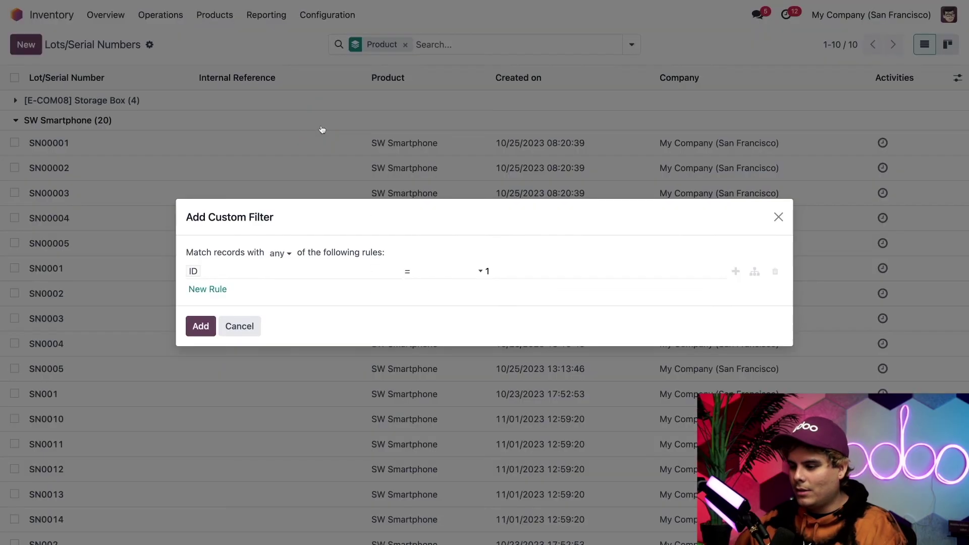
{"action": "left_click", "coordinate": [270, 273]}
{"action": "scroll", "coordinate": [266, 454], "scroll_direction": "down", "scroll_amount": 3}
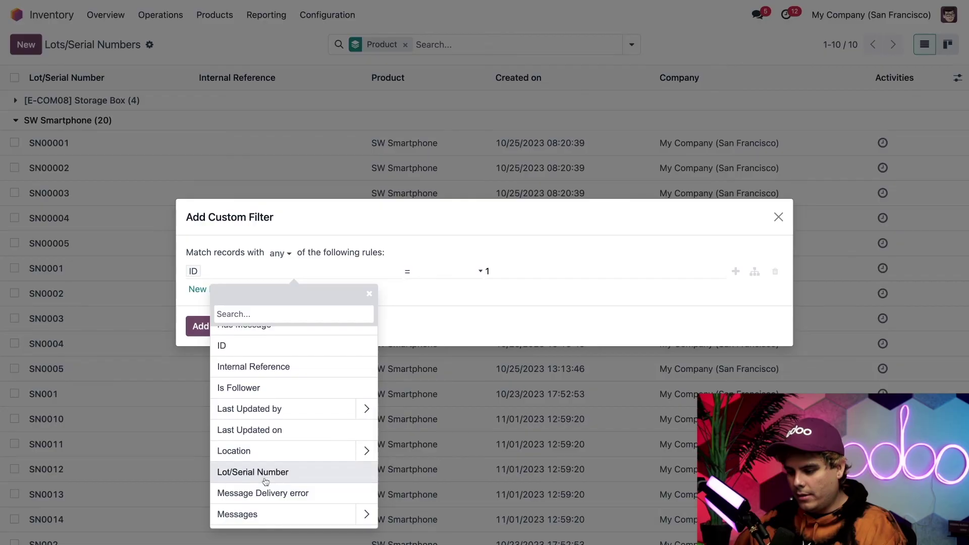
{"action": "left_click", "coordinate": [265, 472]}
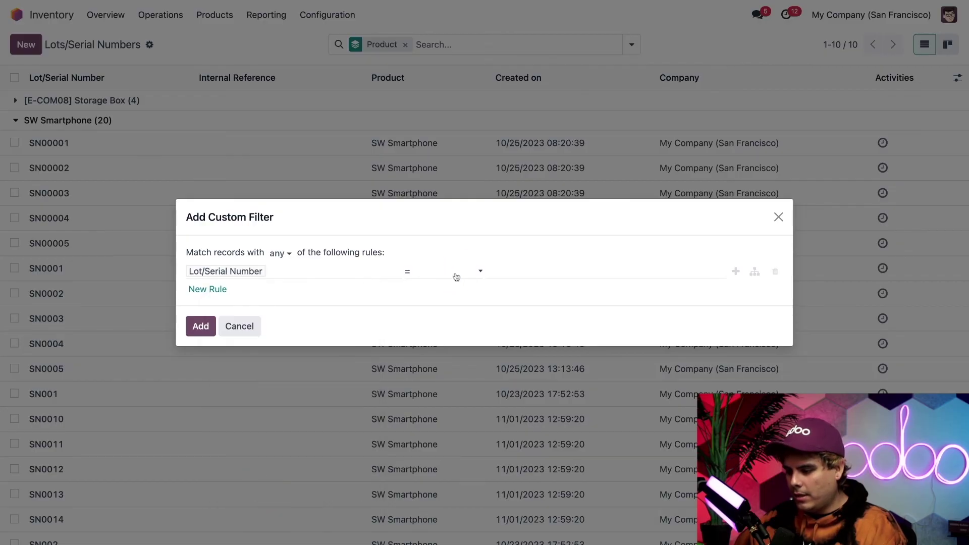
{"action": "left_click", "coordinate": [456, 277]}
{"action": "left_click", "coordinate": [563, 271]}
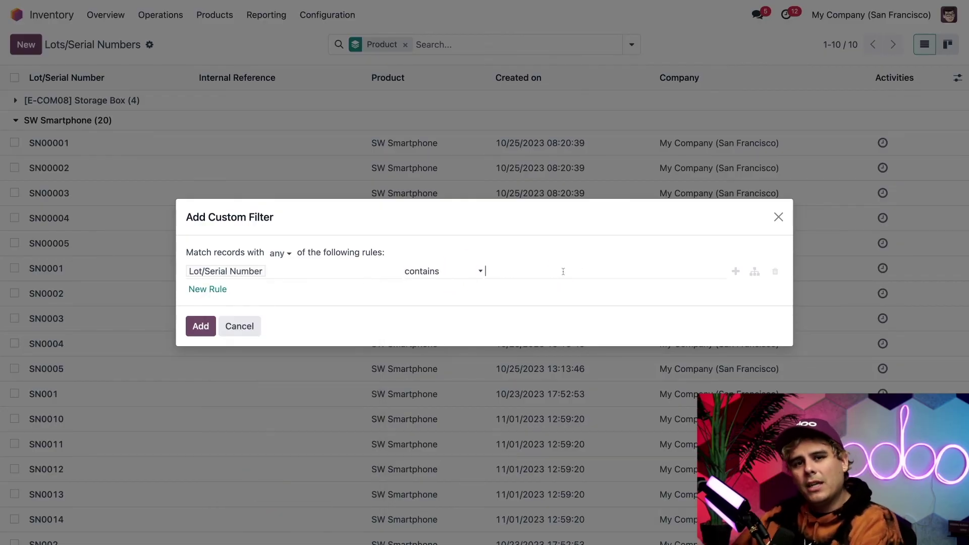
{"action": "type", "text": "SN"}
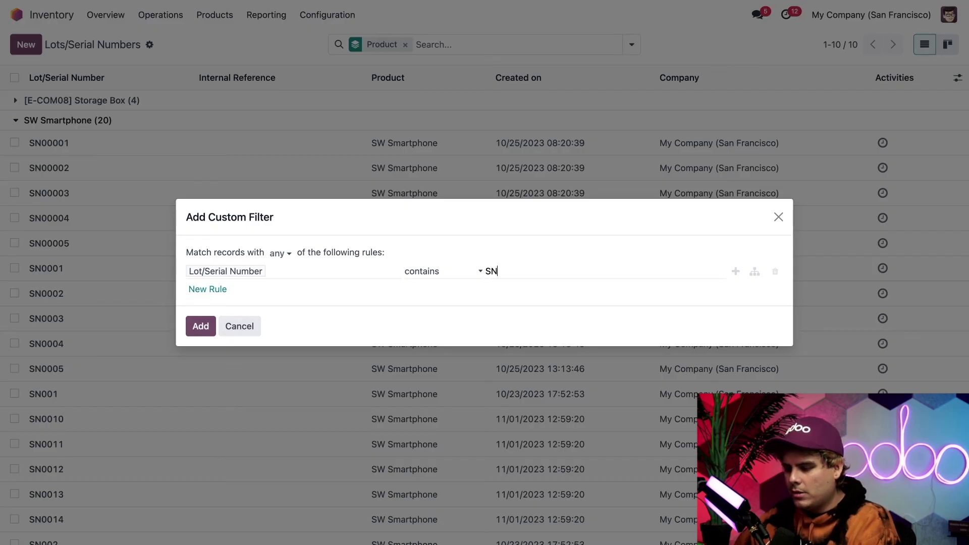
{"action": "left_click", "coordinate": [196, 326]}
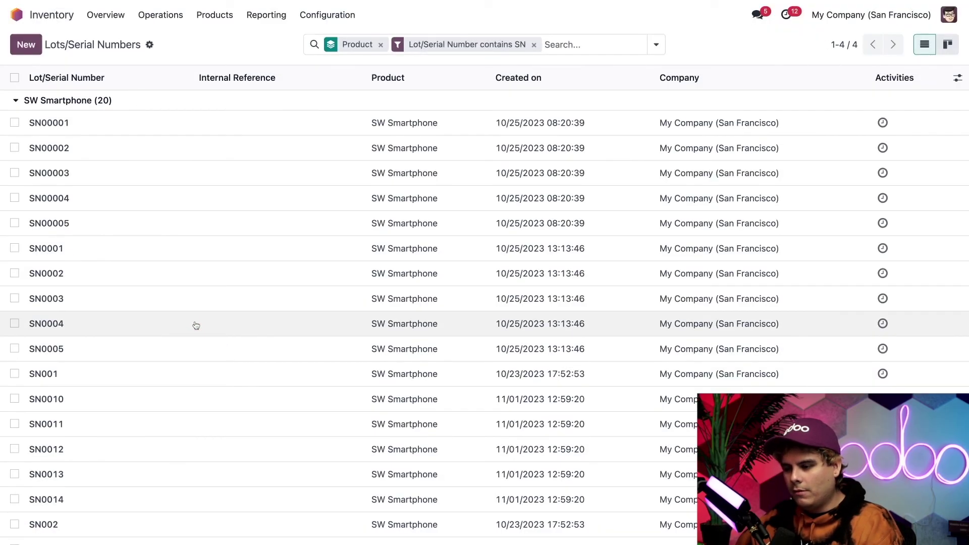
{"action": "scroll", "coordinate": [162, 224], "scroll_direction": "down", "scroll_amount": 1}
{"action": "scroll", "coordinate": [162, 225], "scroll_direction": "down", "scroll_amount": 4}
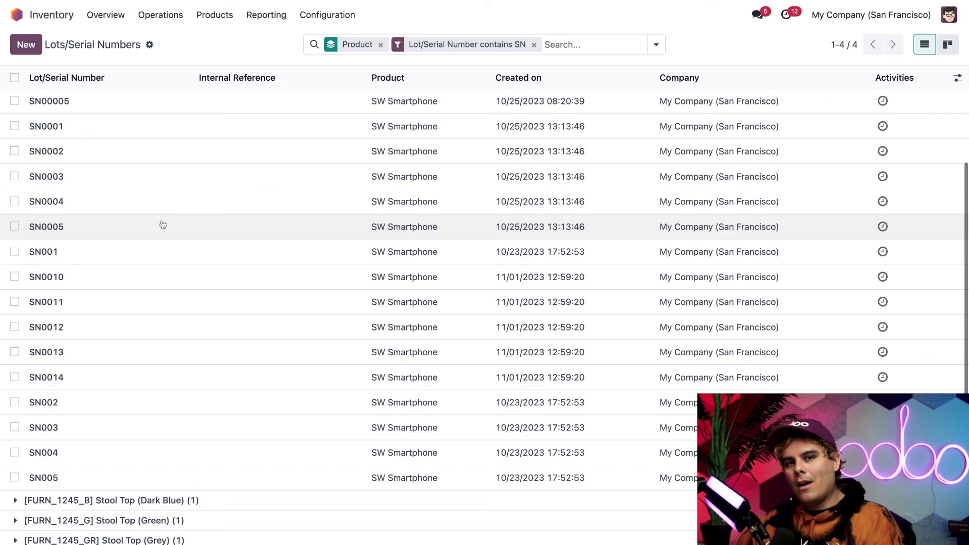
{"action": "scroll", "coordinate": [163, 224], "scroll_direction": "up", "scroll_amount": 6}
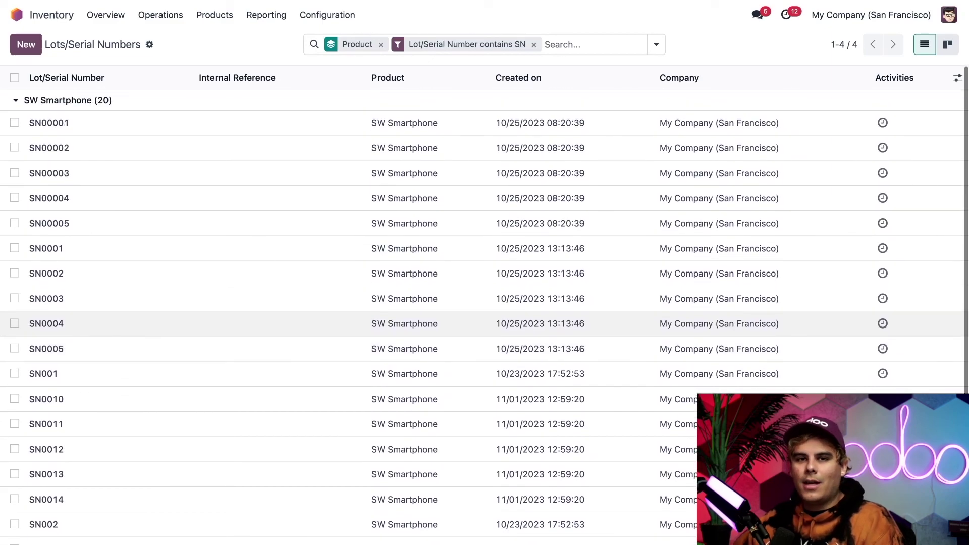